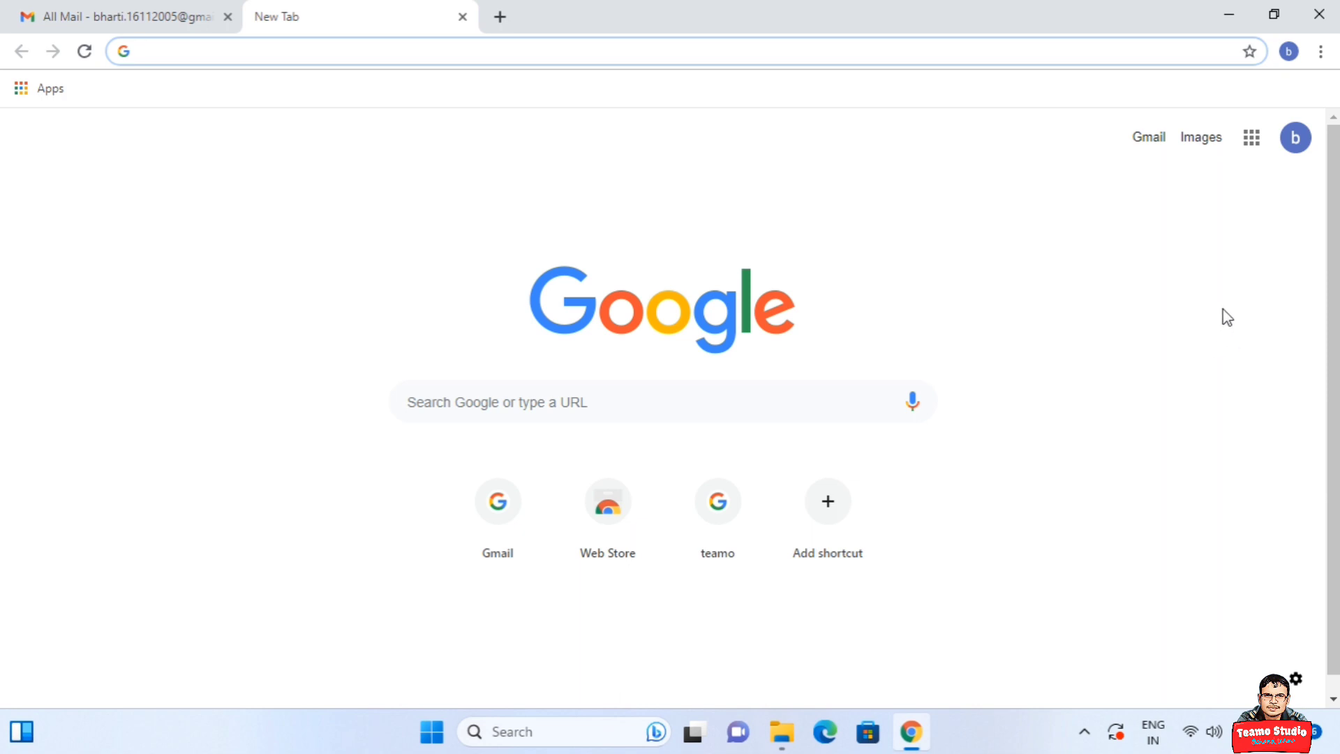
Search Google for 'adobe all creative cloud apps' and open Adobe's Creative Cloud page.
click(556, 58)
text(adobe)
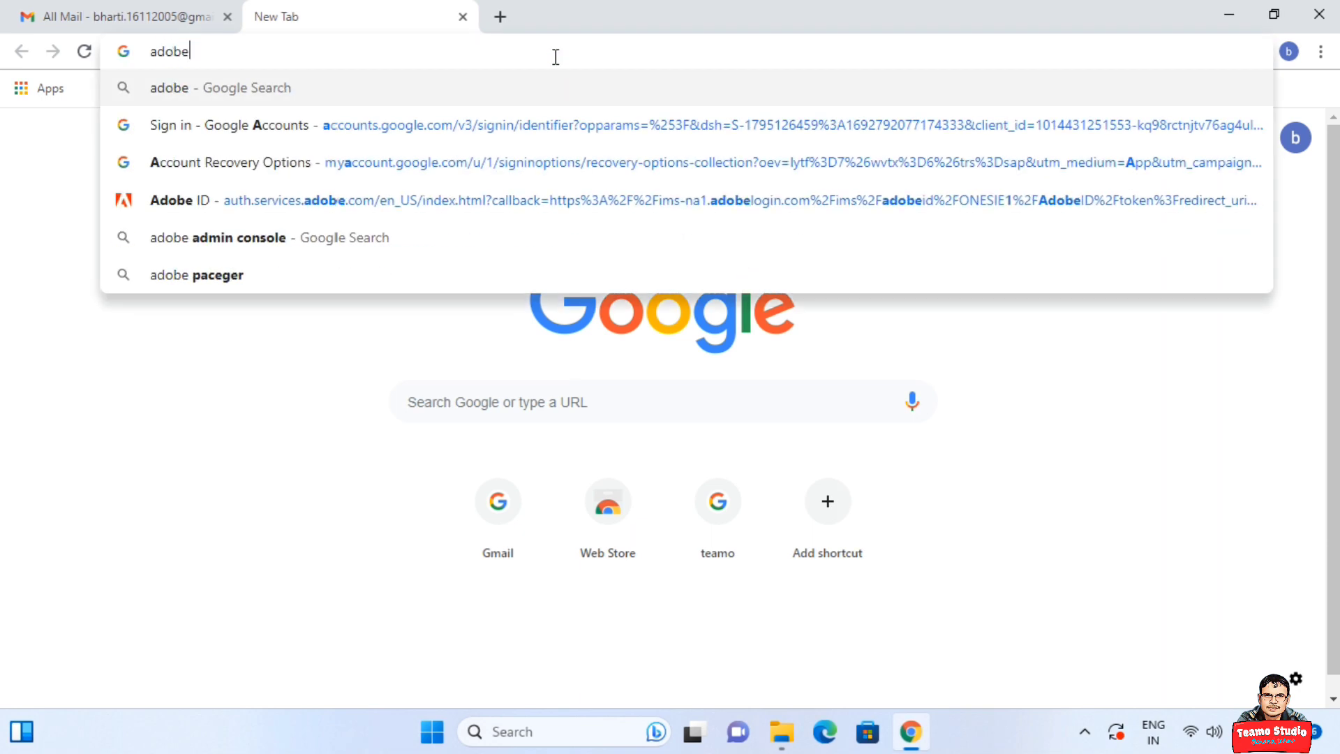
text( al)
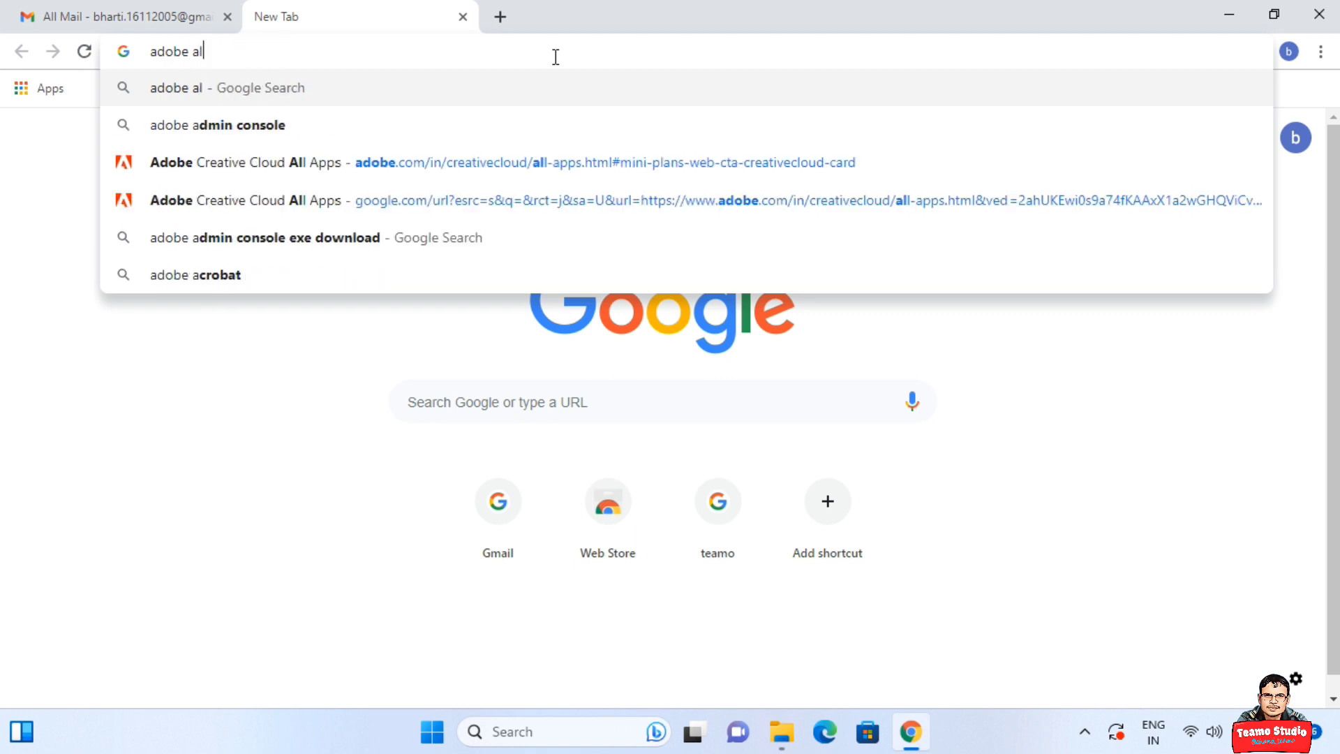
text(l c)
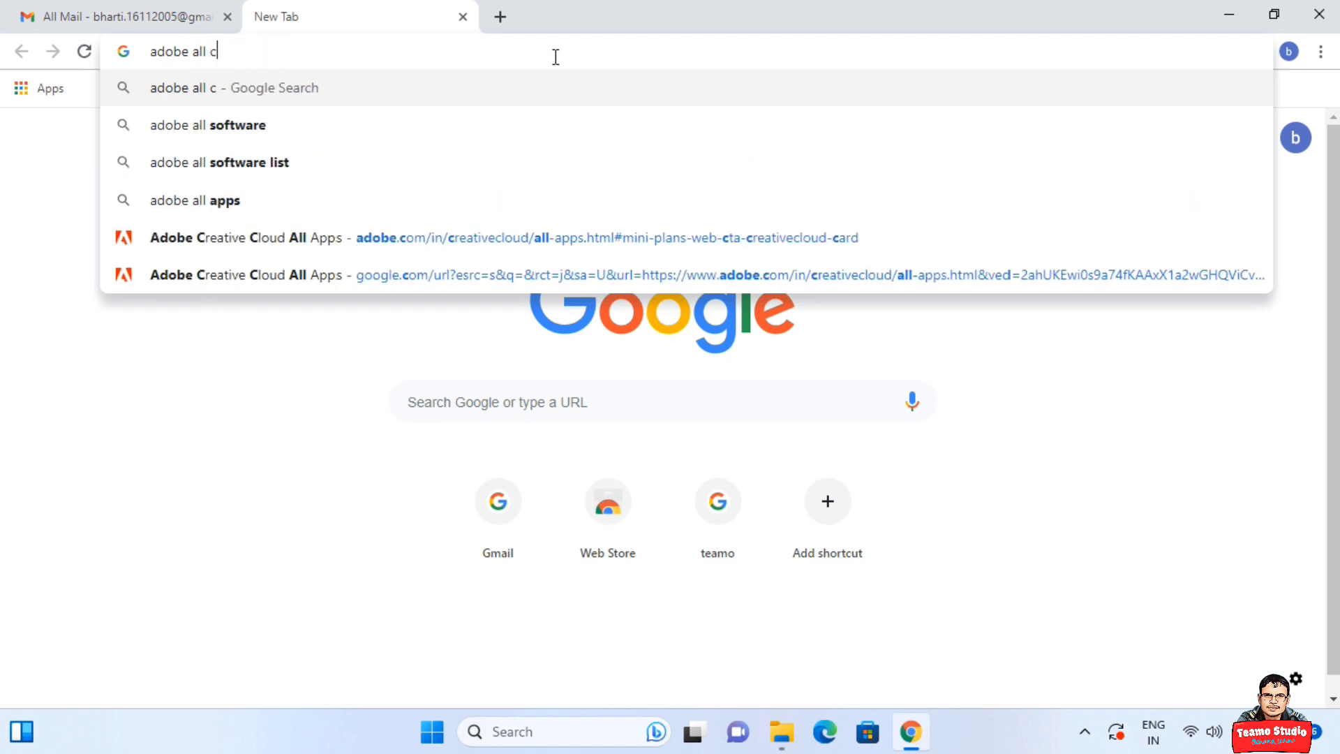
text(reti)
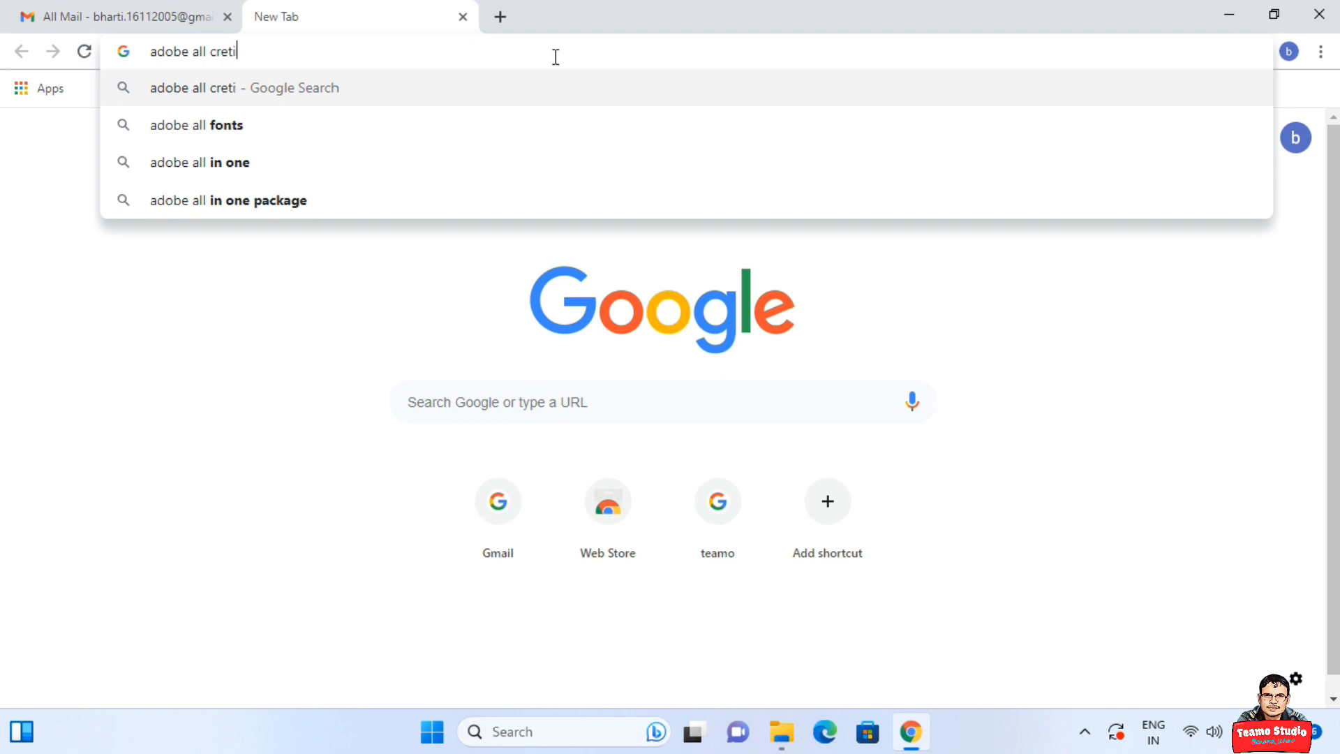
text(ve)
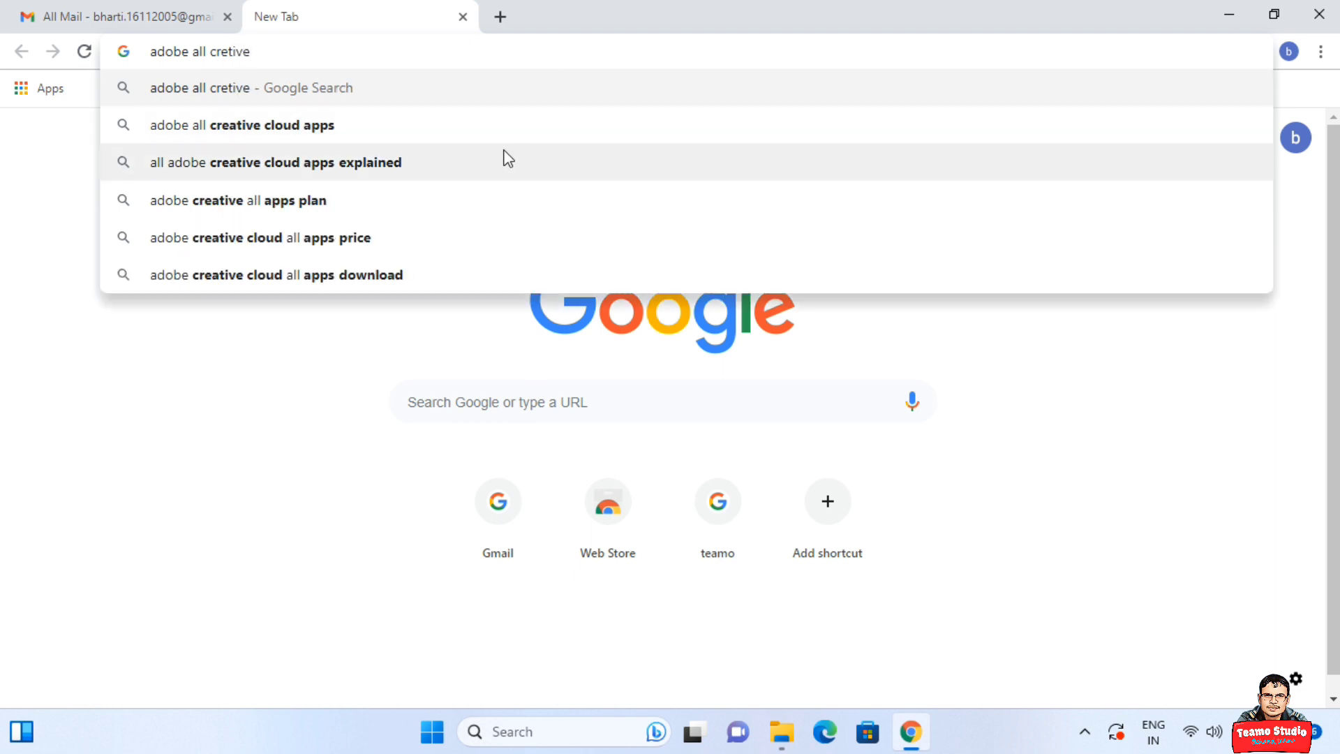
click(407, 125)
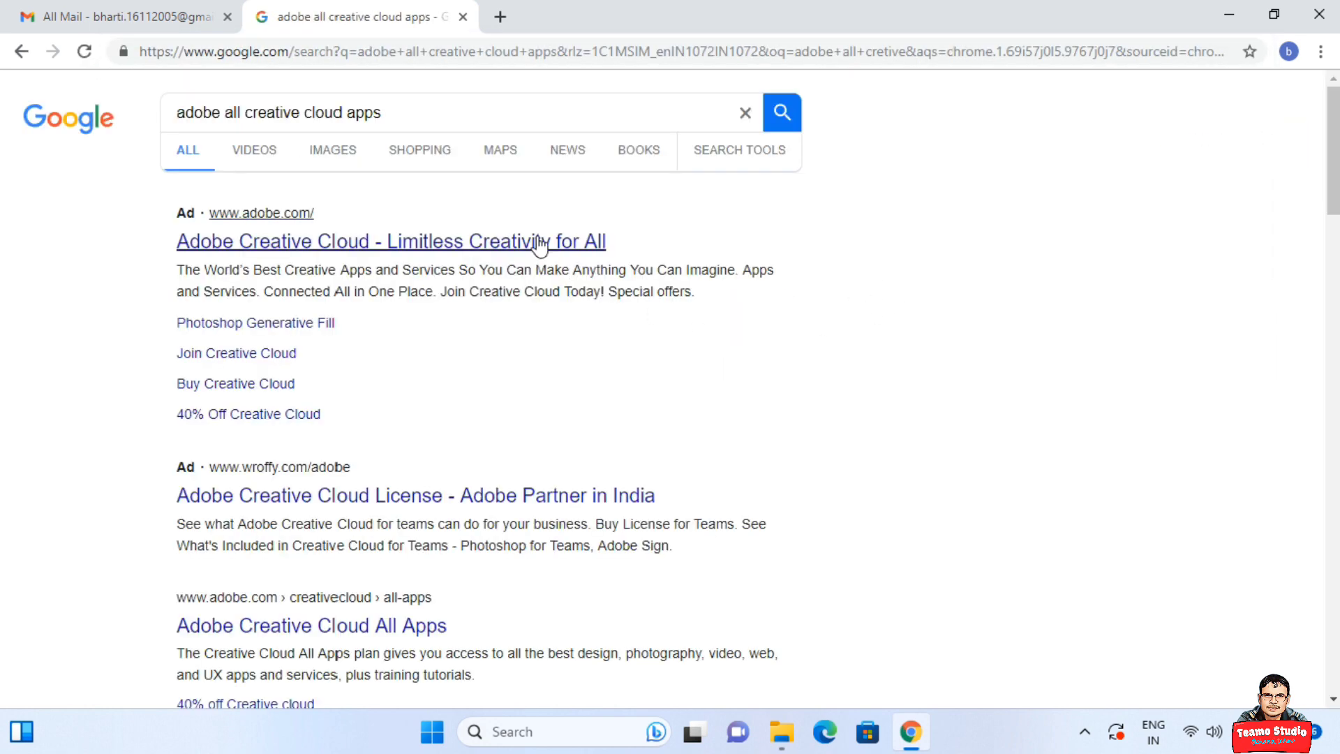
click(536, 244)
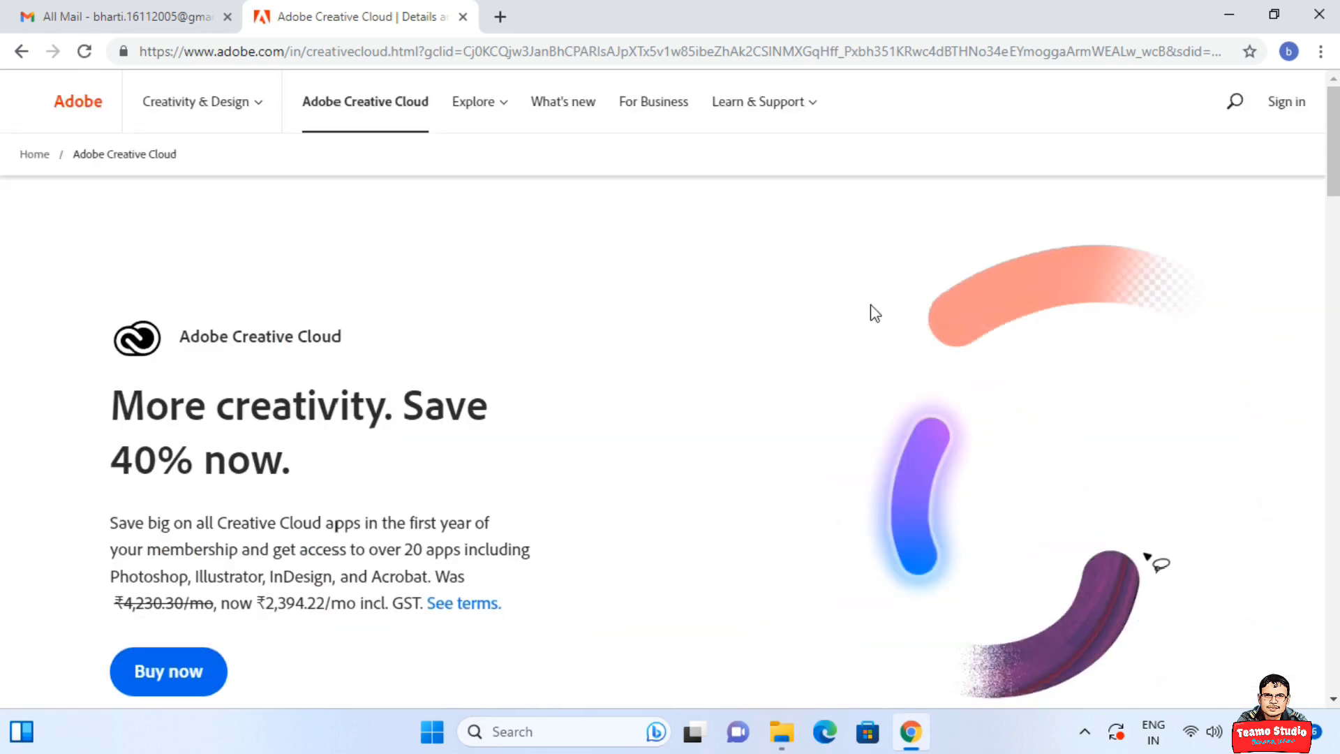
Choose the teams Creative Cloud All Apps free trial and continue to its sign-up form.
click(972, 101)
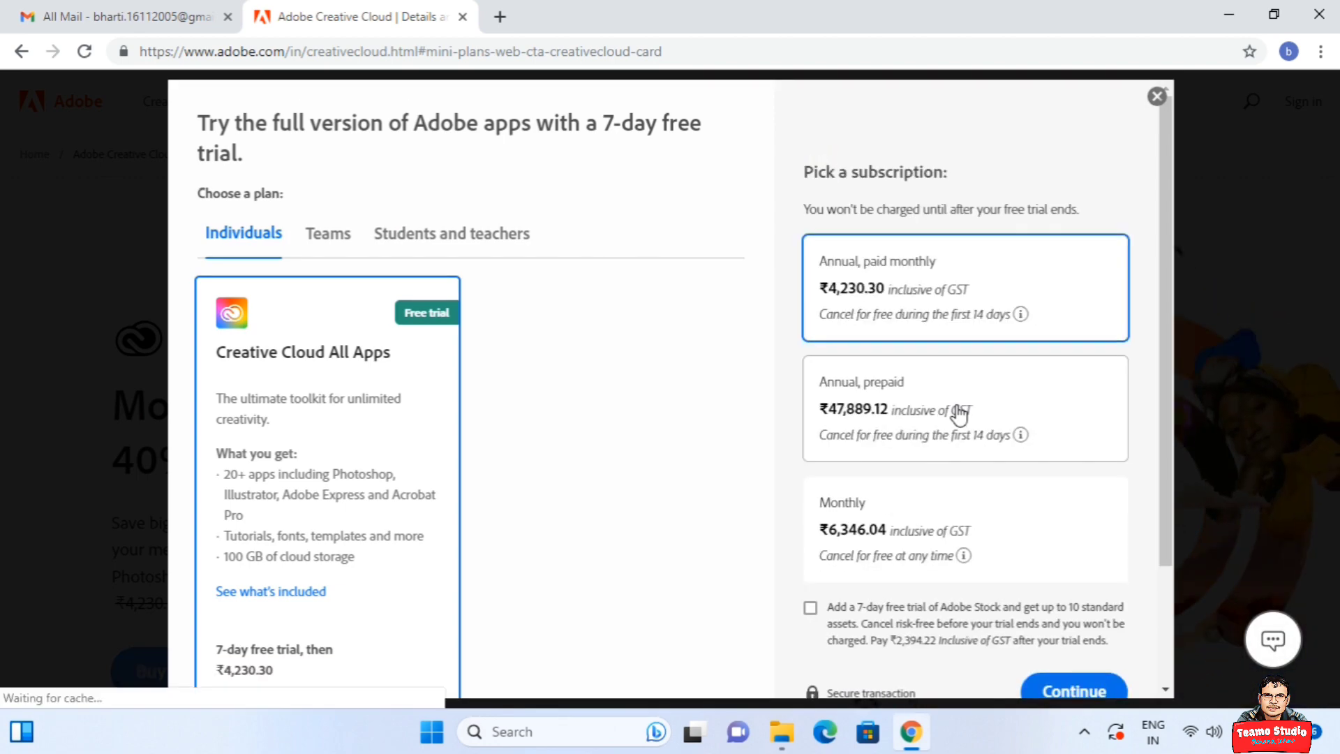
click(332, 235)
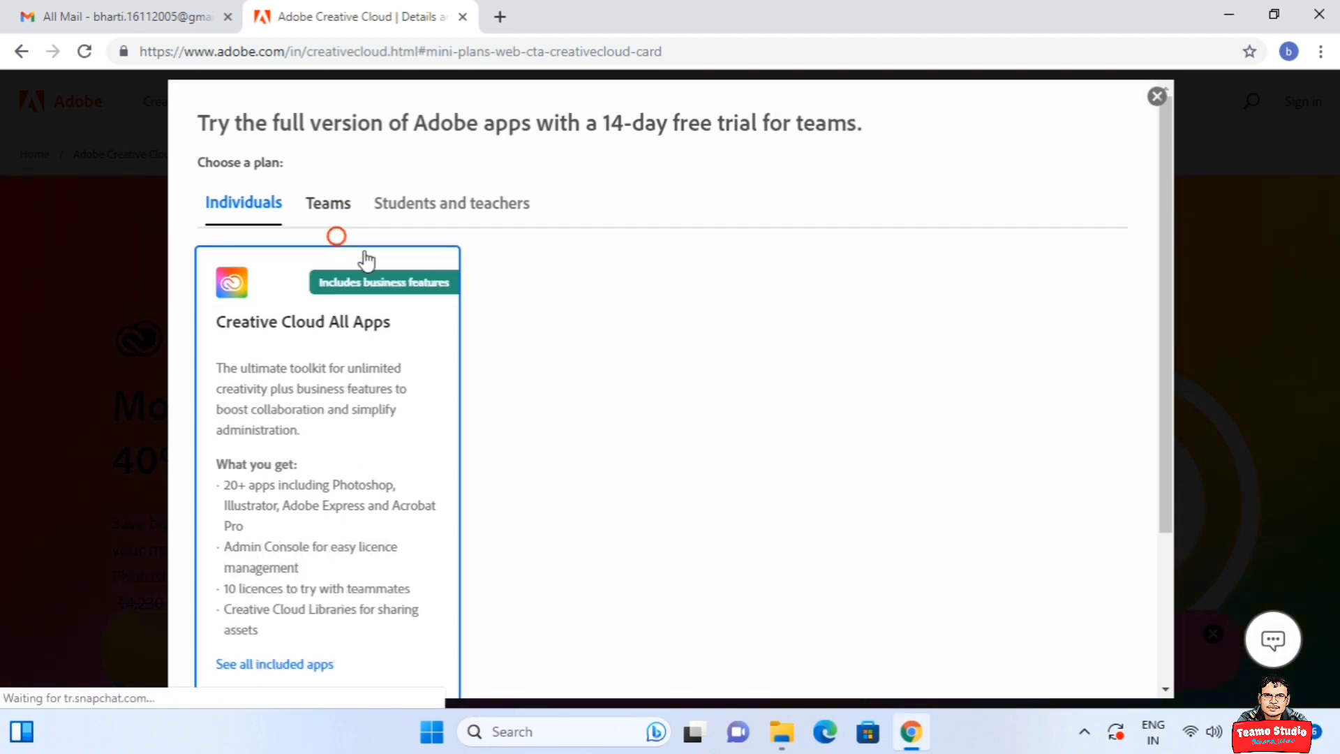
scroll(664, 409, down, 3)
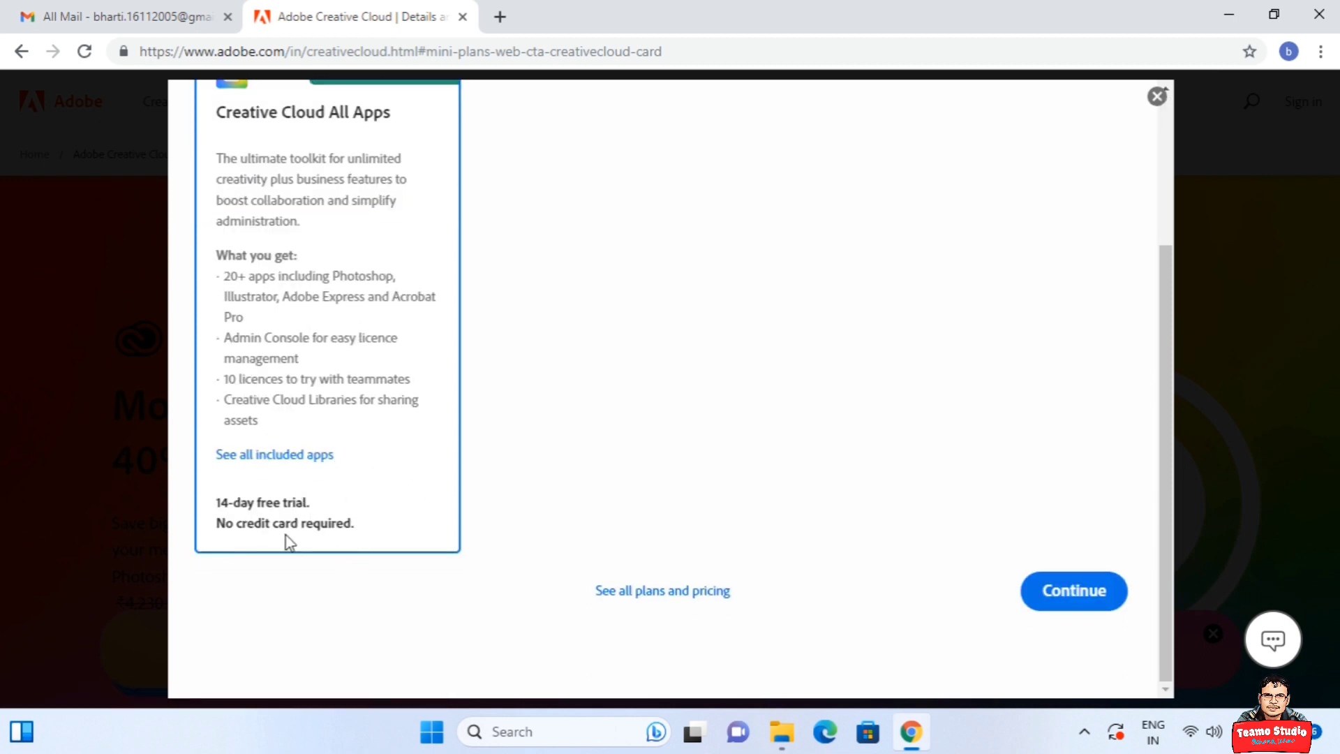
click(1087, 593)
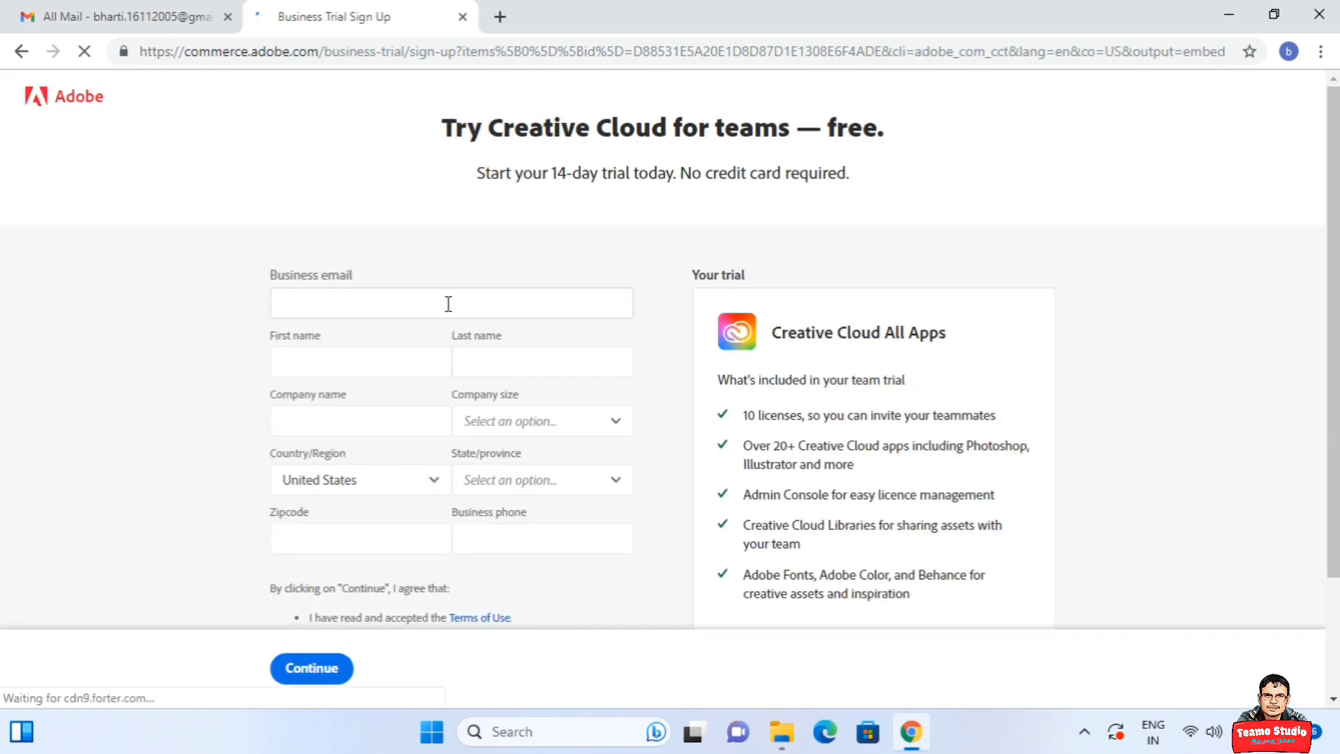
Enter the business email, first name, last name and company name.
click(447, 303)
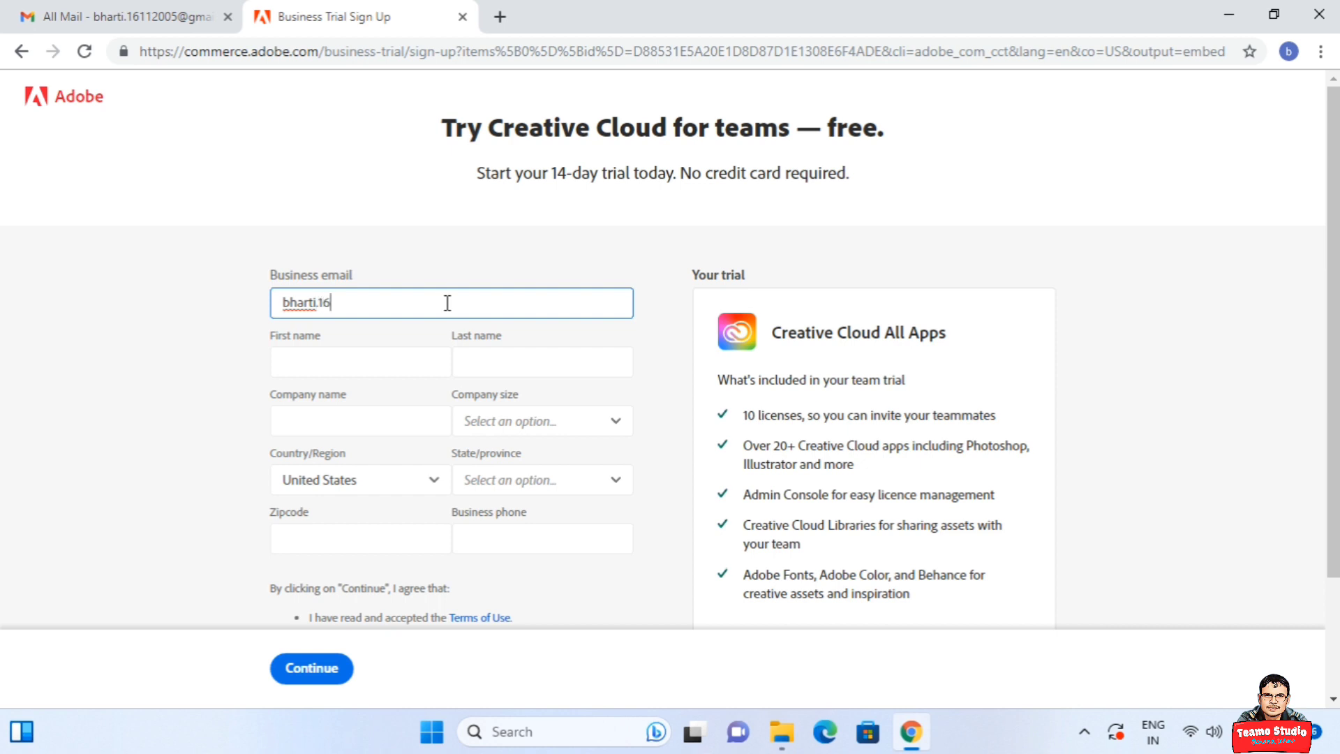
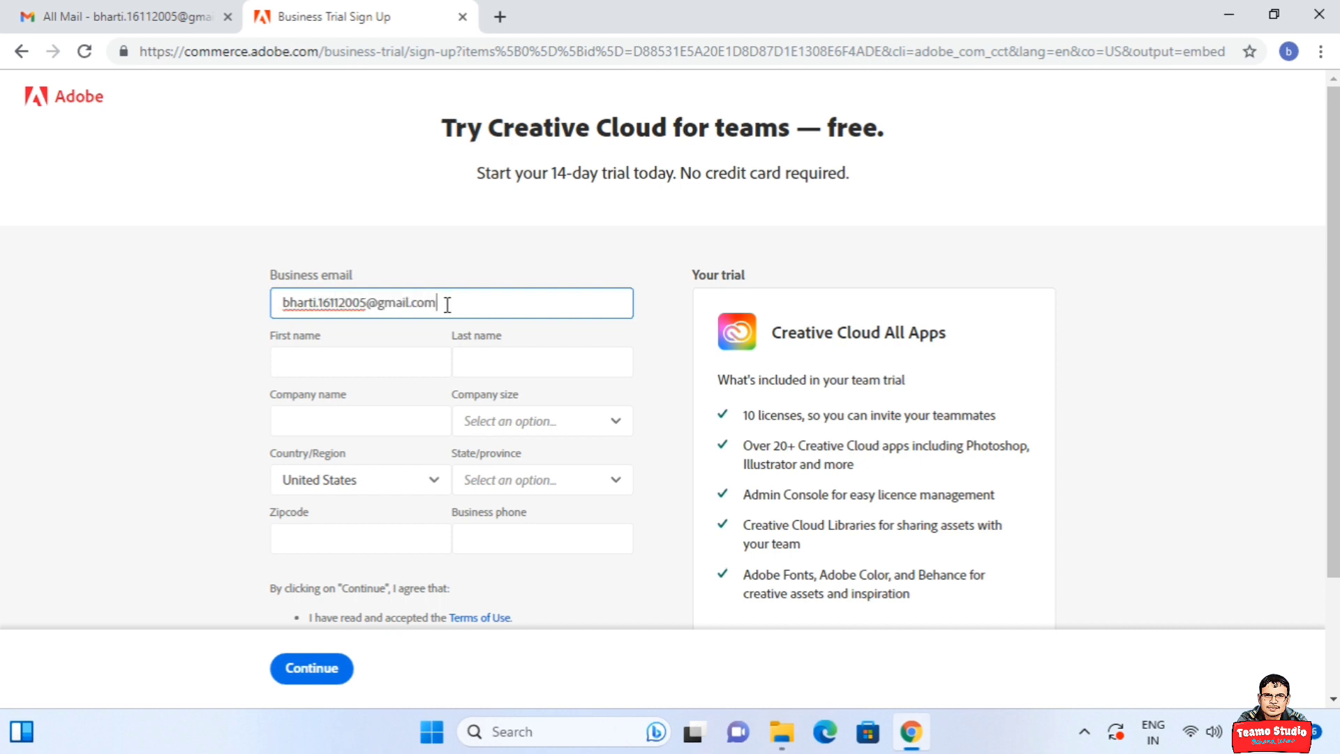
click(403, 355)
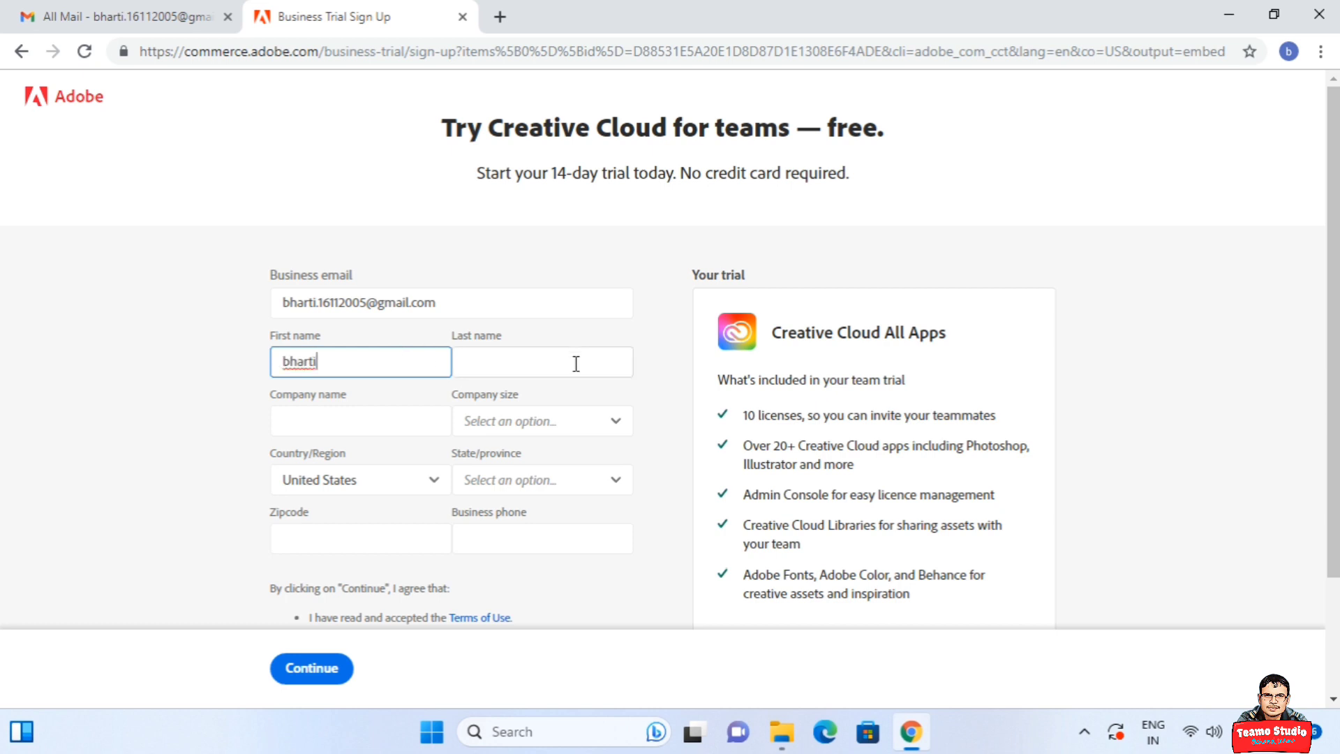
click(575, 364)
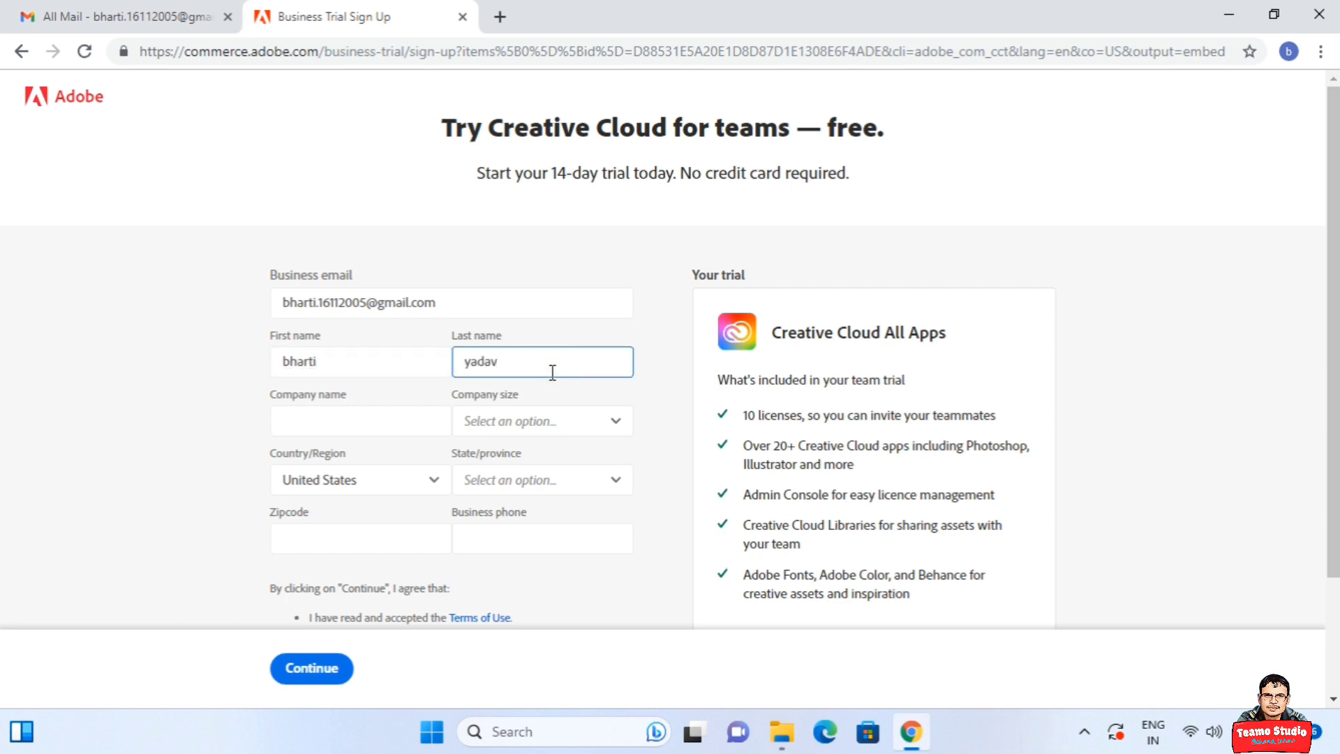
click(391, 425)
text(bhagyashri studio)
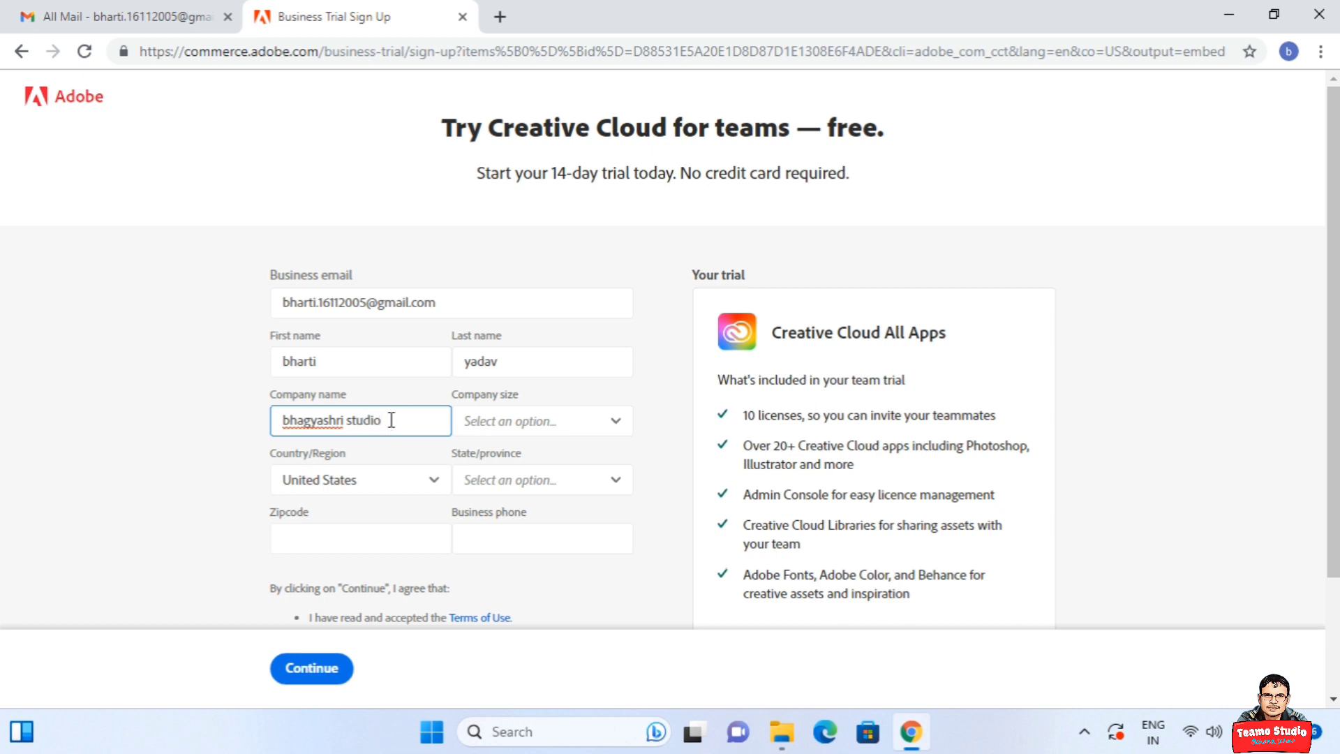
Set company size 1-9, country India, state Madhya Pradesh, and paste the business phone number.
click(597, 427)
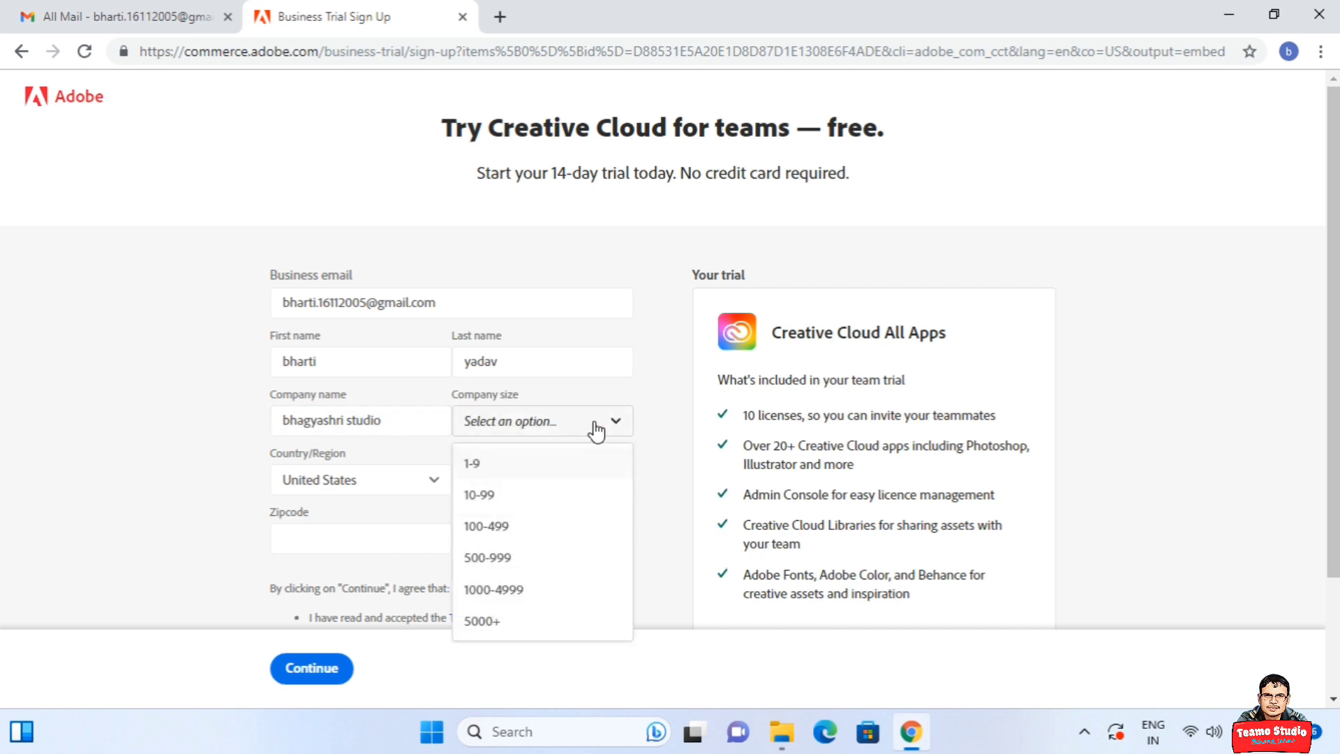
click(571, 463)
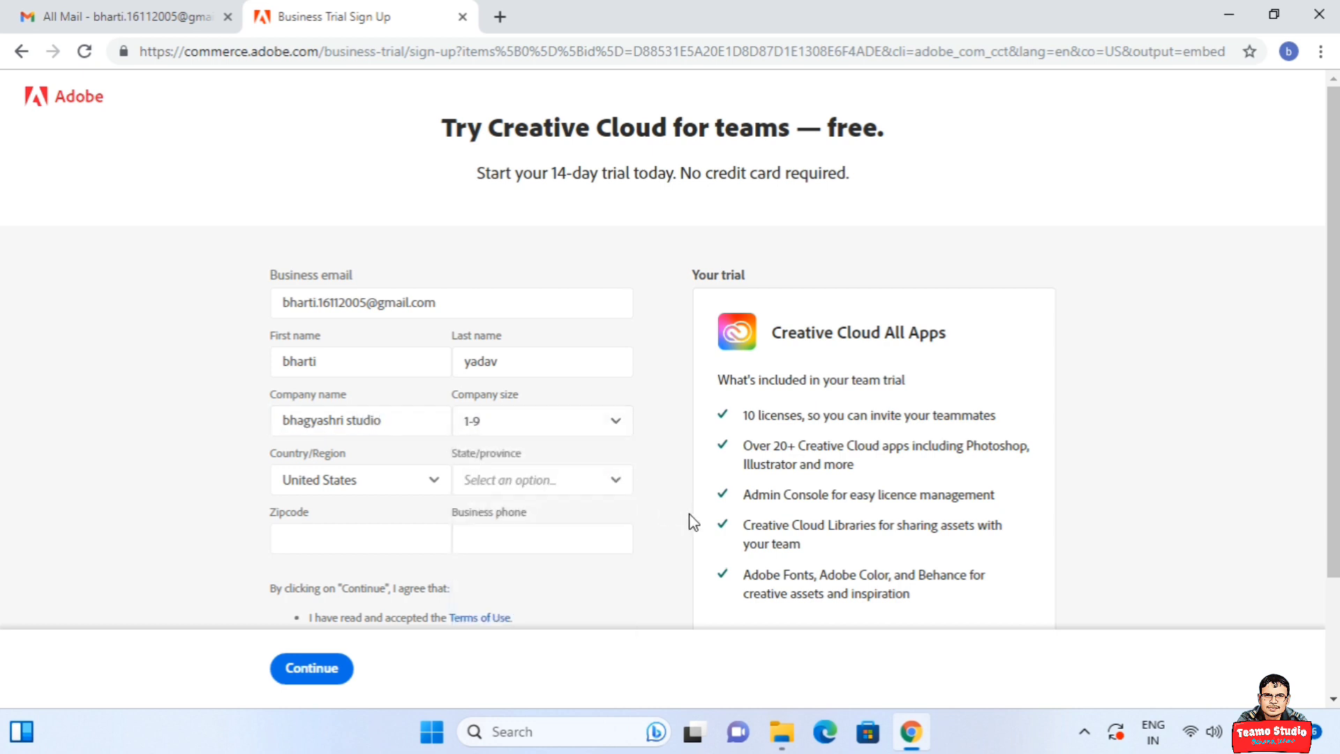
click(434, 485)
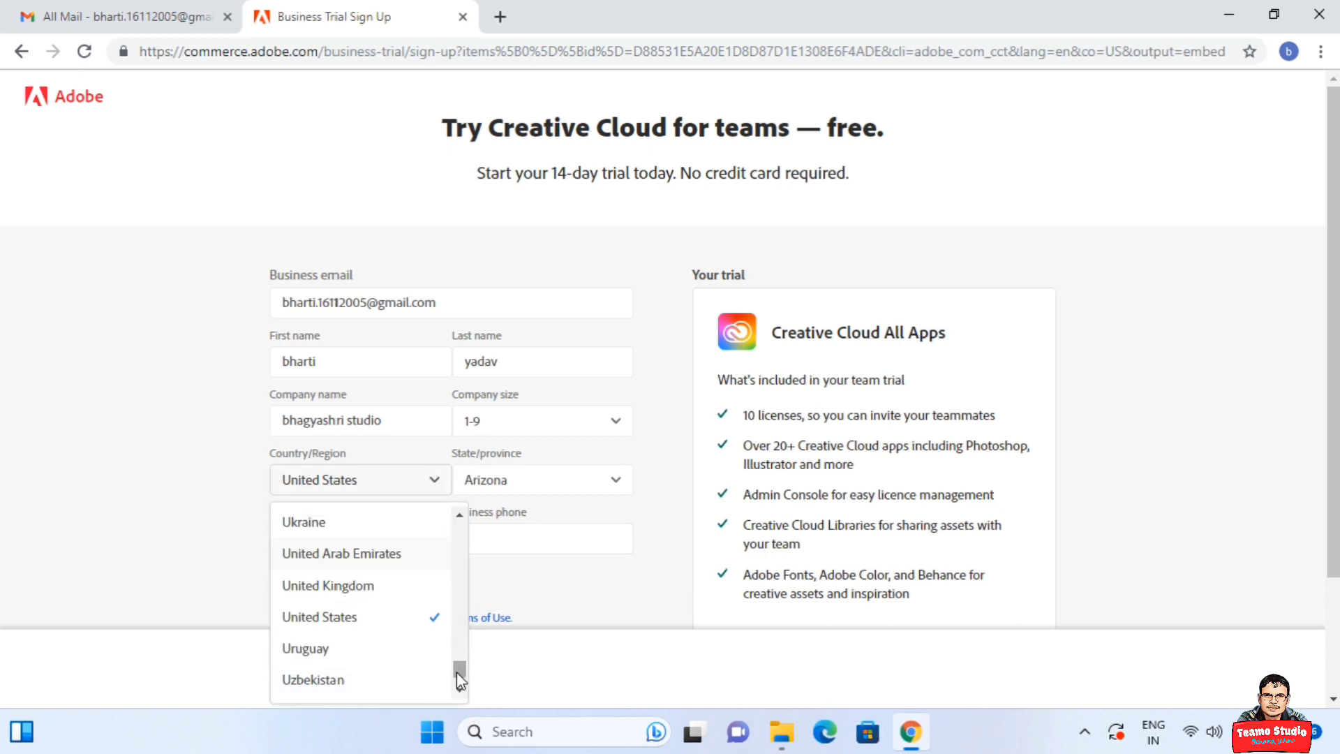
drag(457, 674, 447, 587)
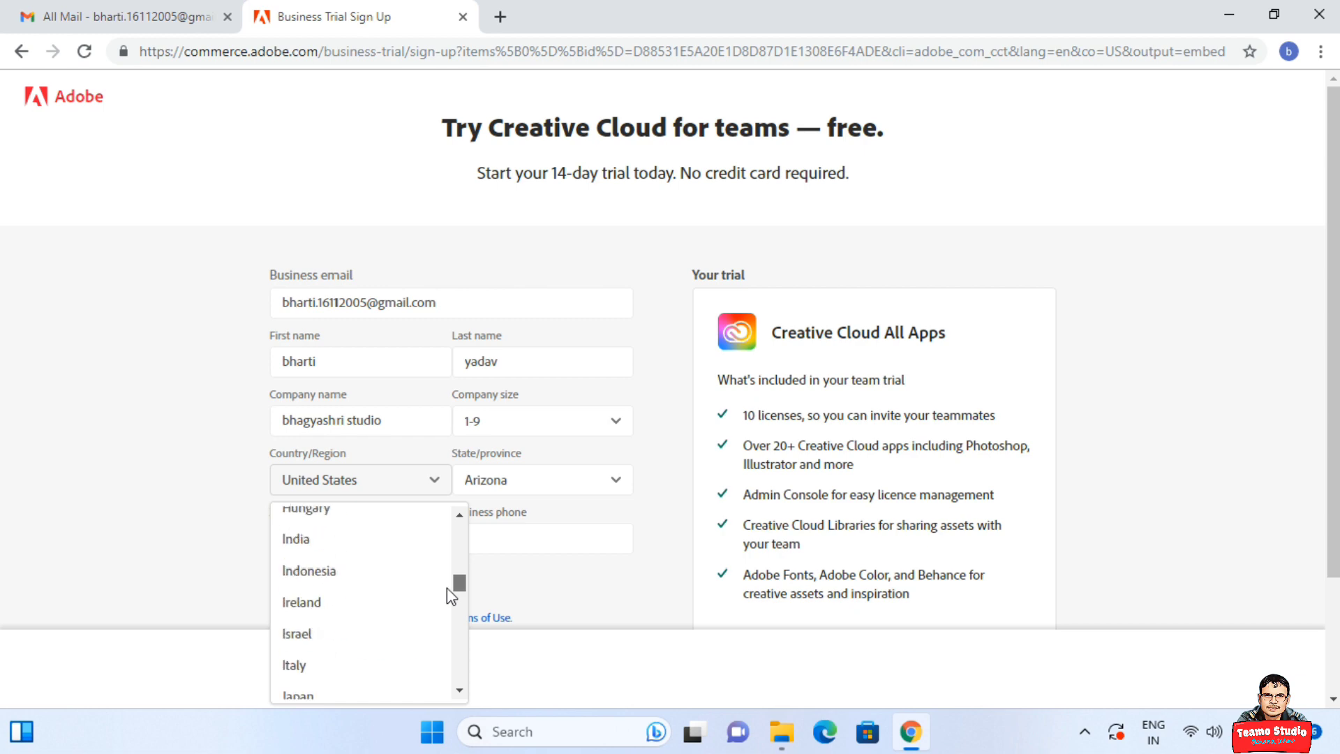
click(353, 545)
click(558, 479)
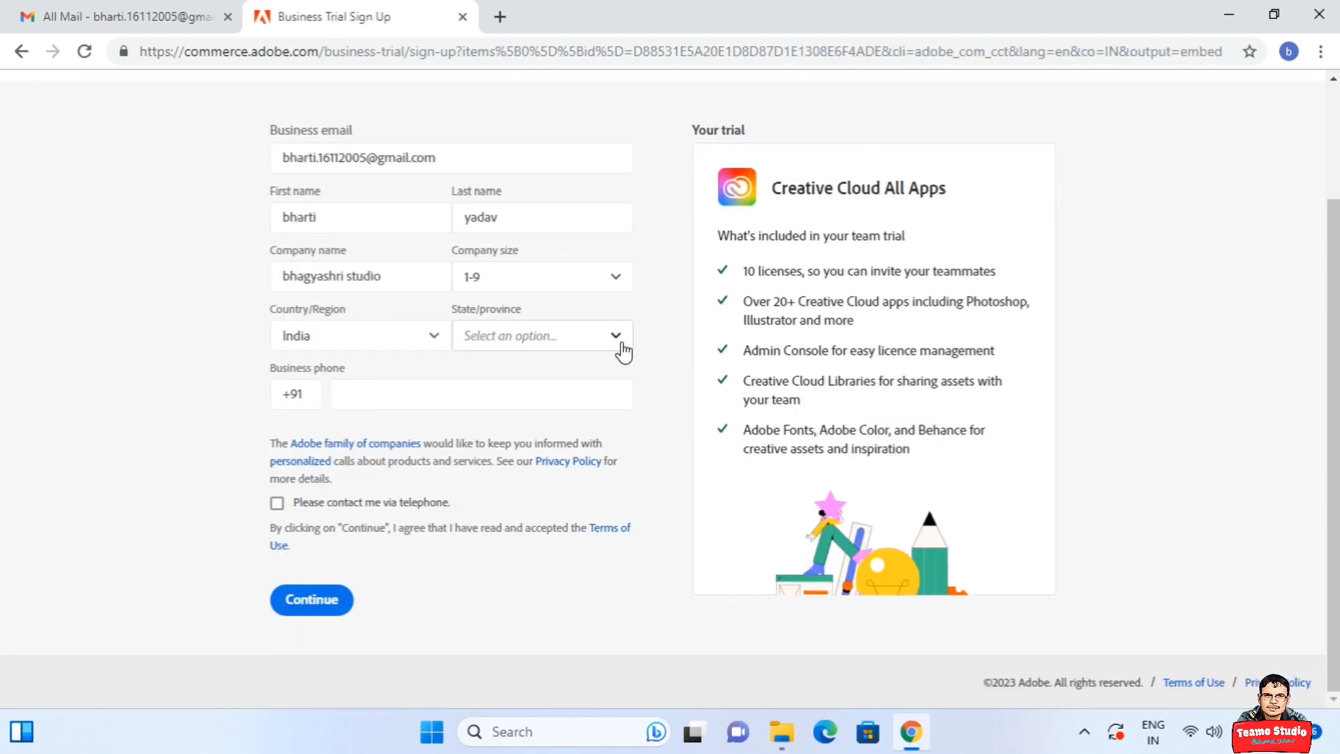
click(617, 342)
drag(675, 447, 680, 600)
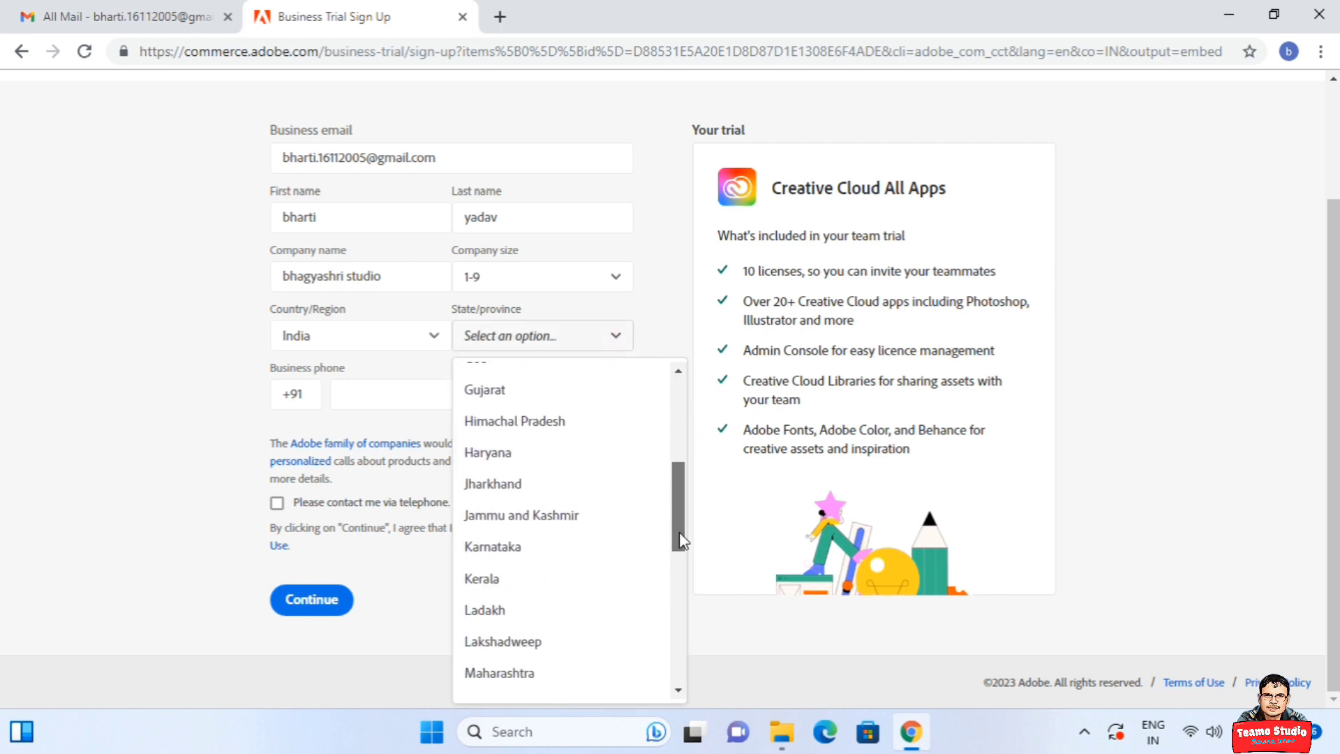
click(555, 510)
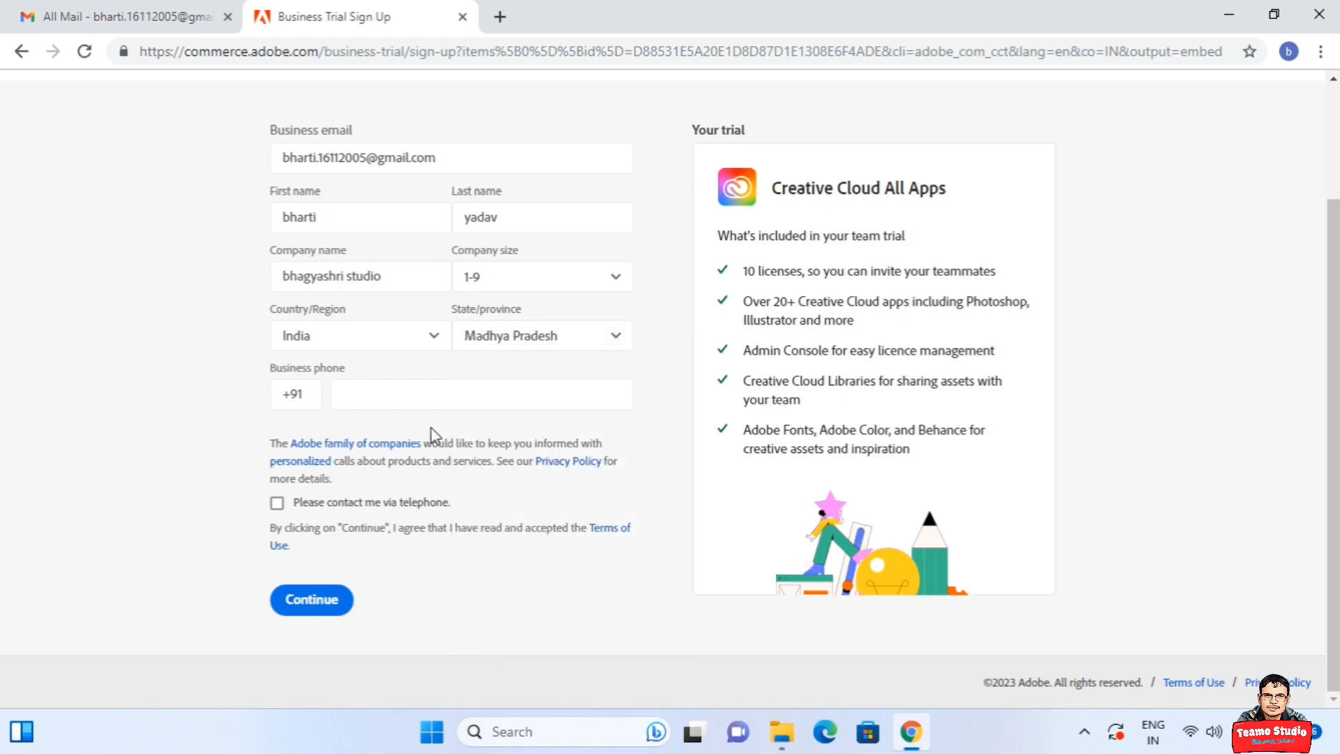
click(434, 406)
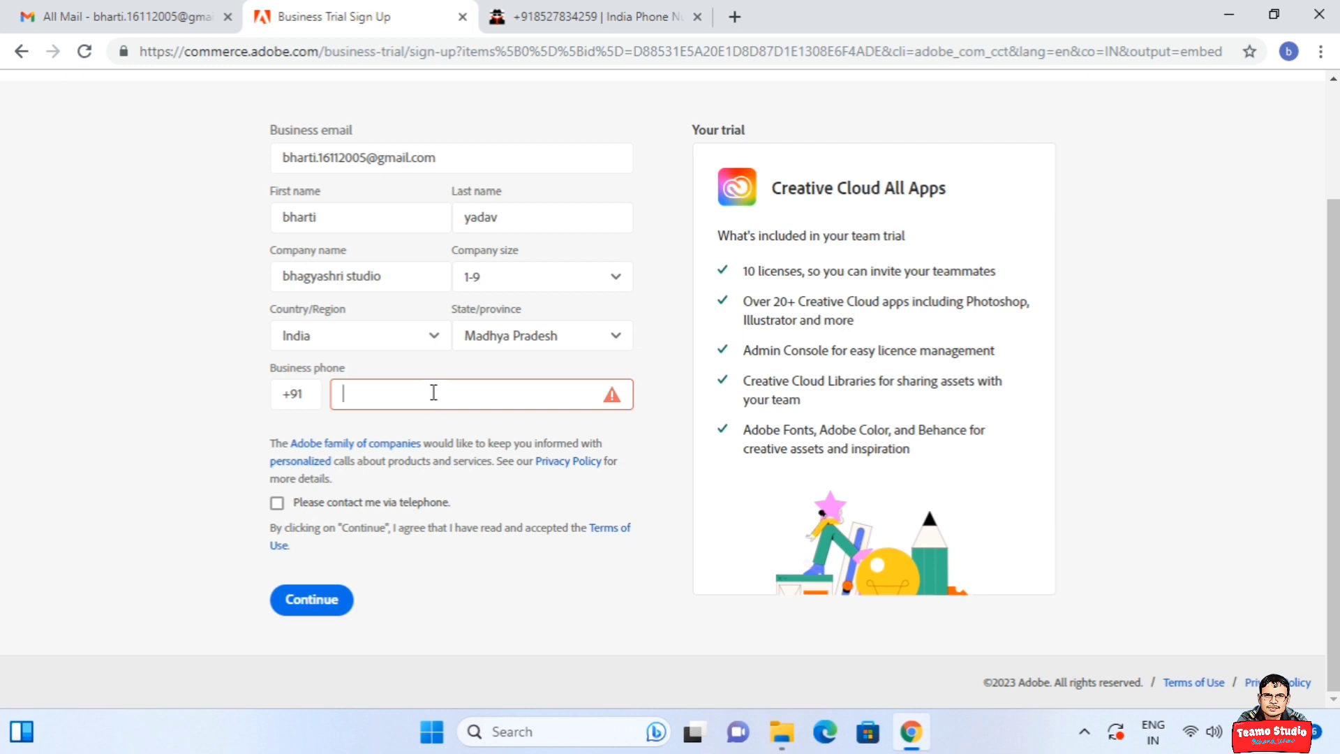
key(ctrl+v)
Submit the trial form and enter an account password on the first account-creation step.
click(299, 609)
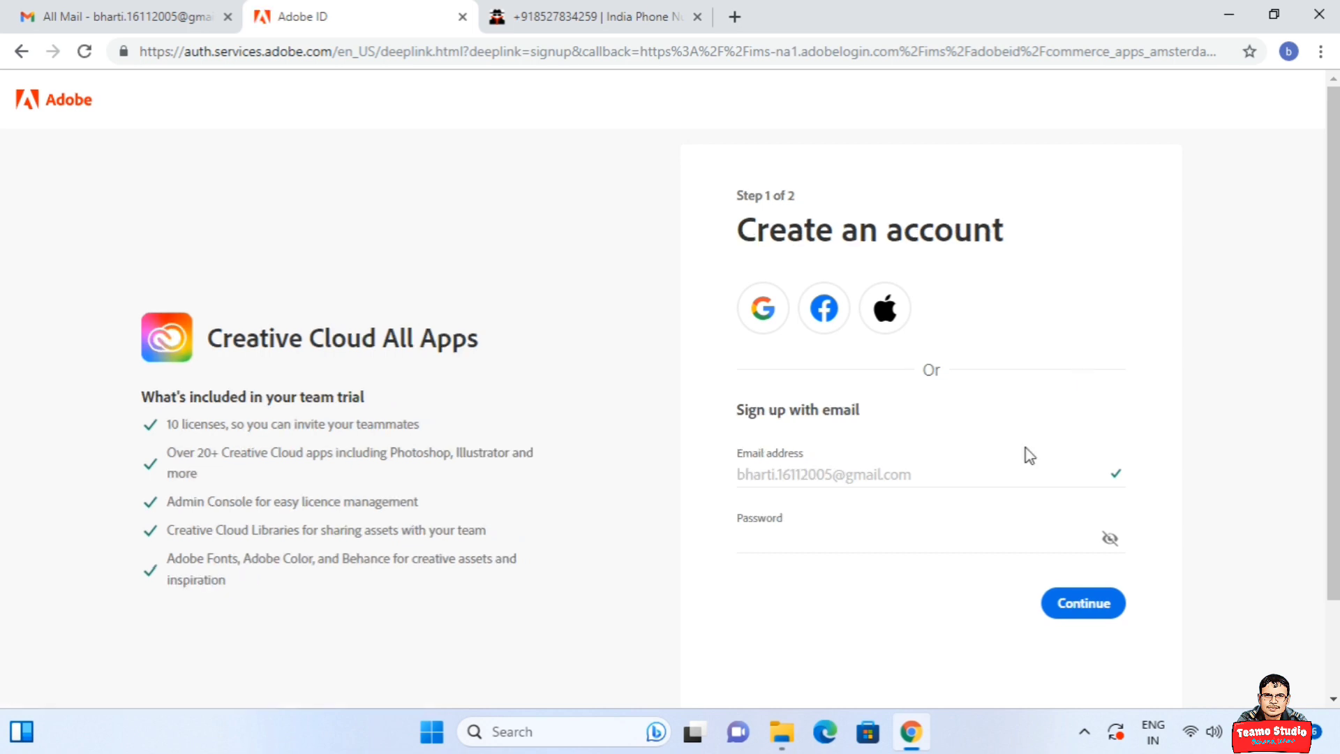
click(860, 538)
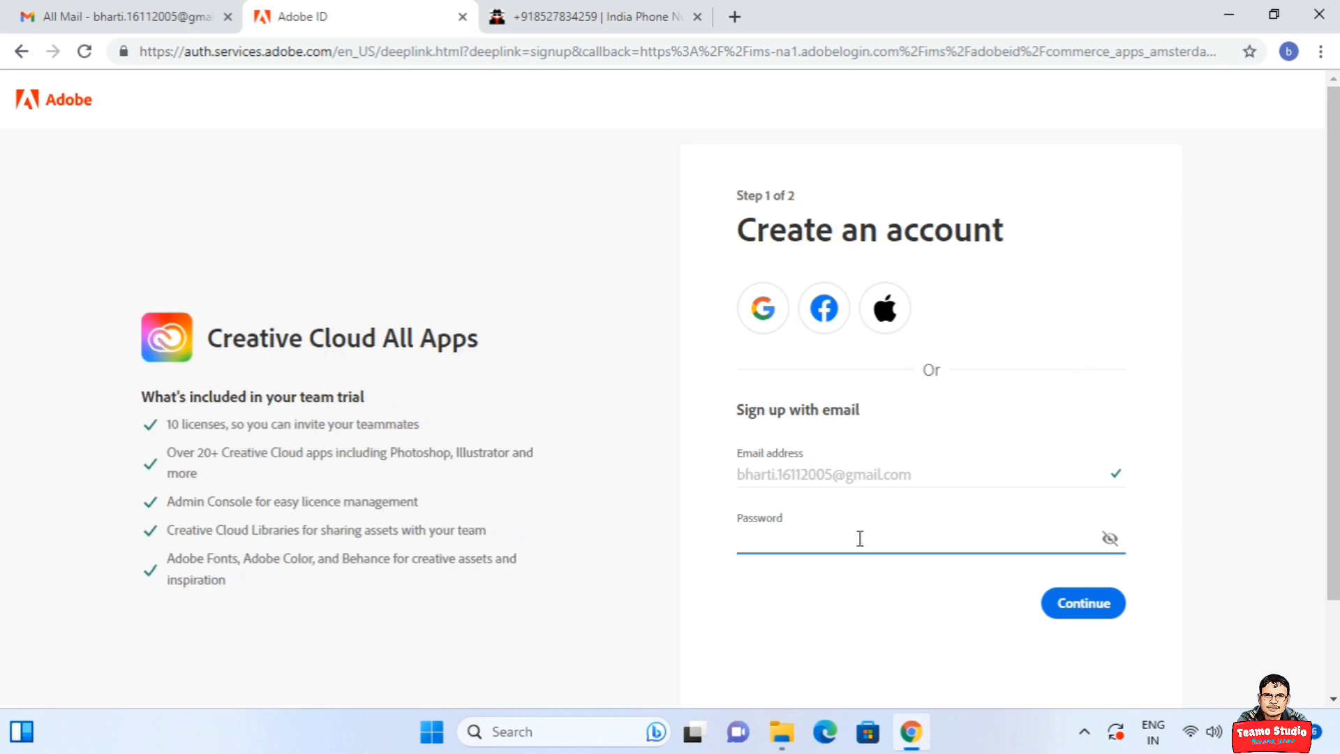
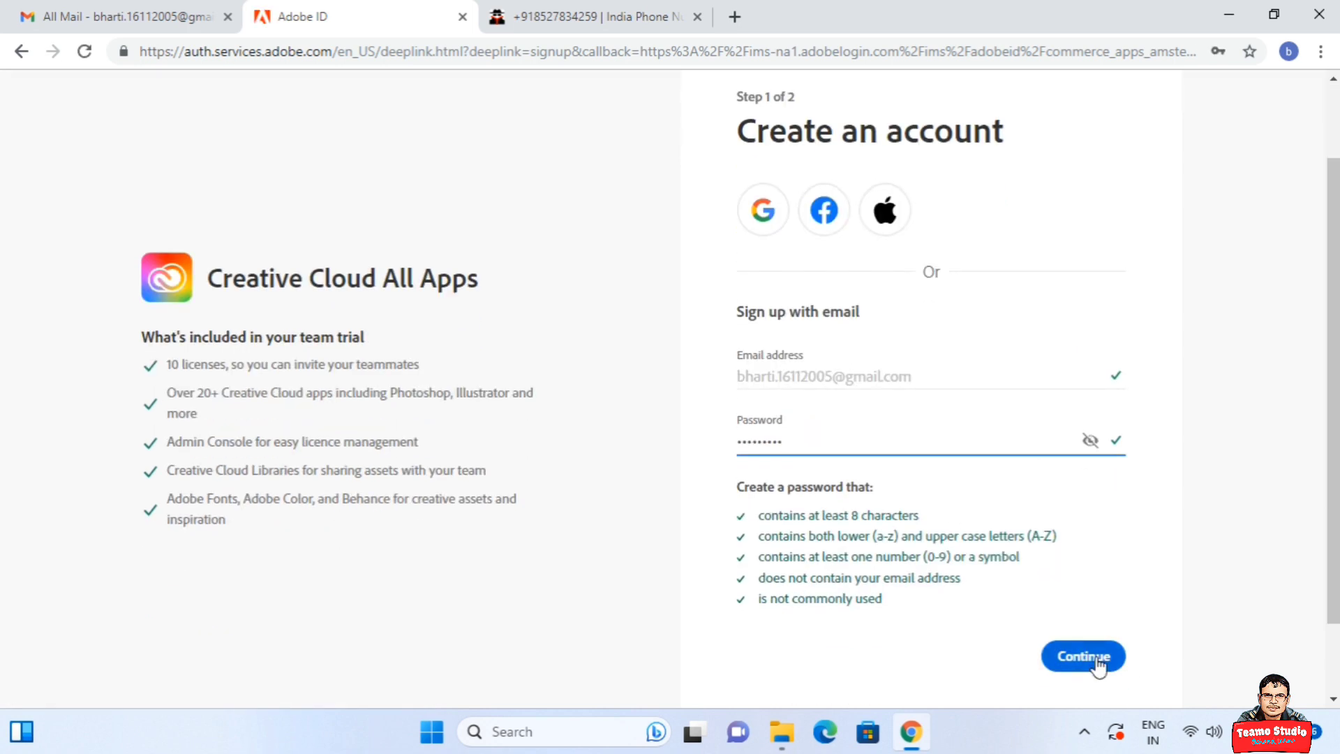
click(1092, 657)
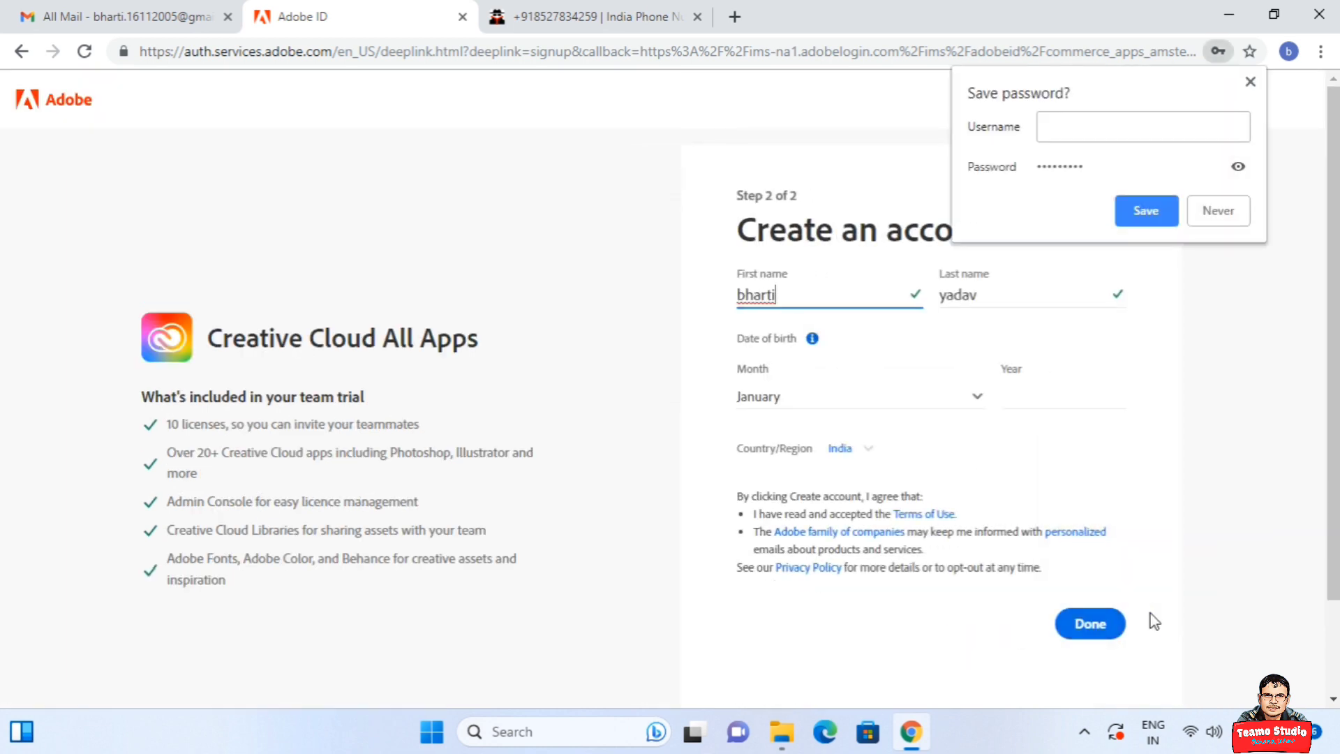
Enter 2000 as the birth year and submit the new account details.
click(1250, 82)
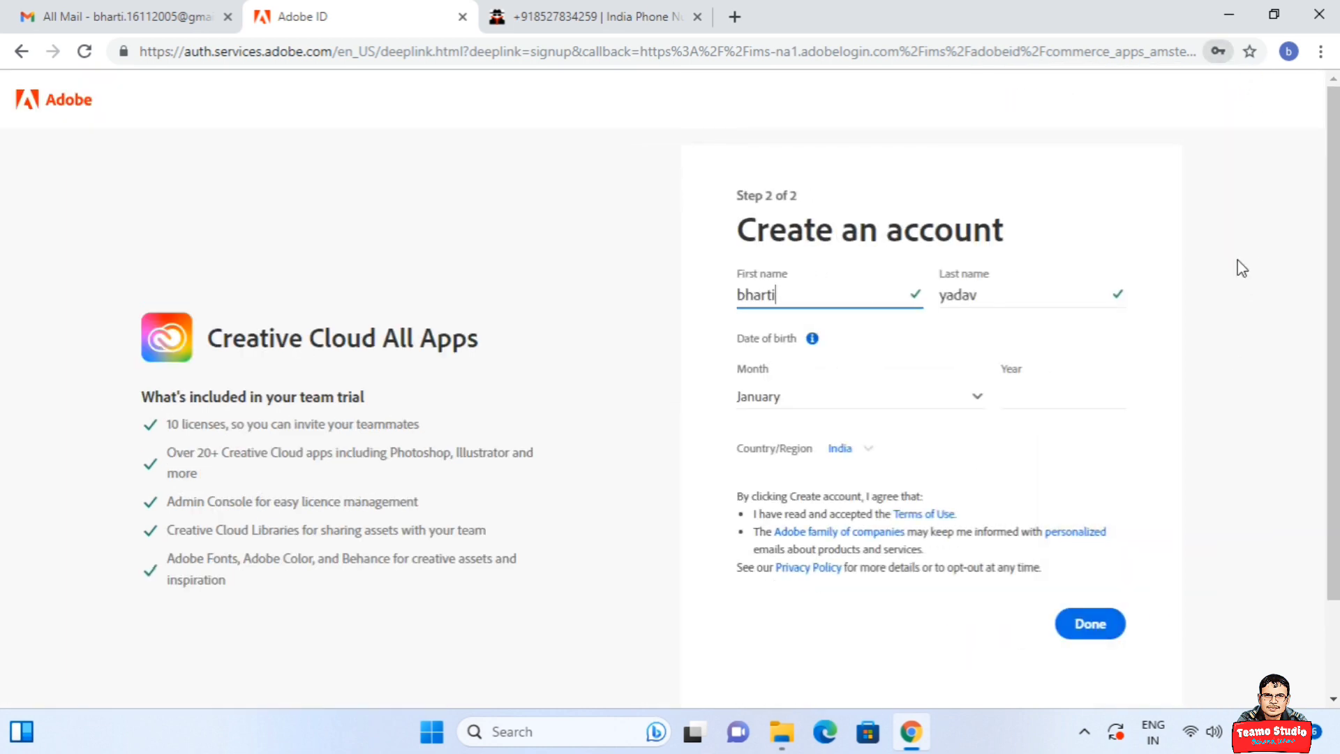
click(1097, 397)
text(2000)
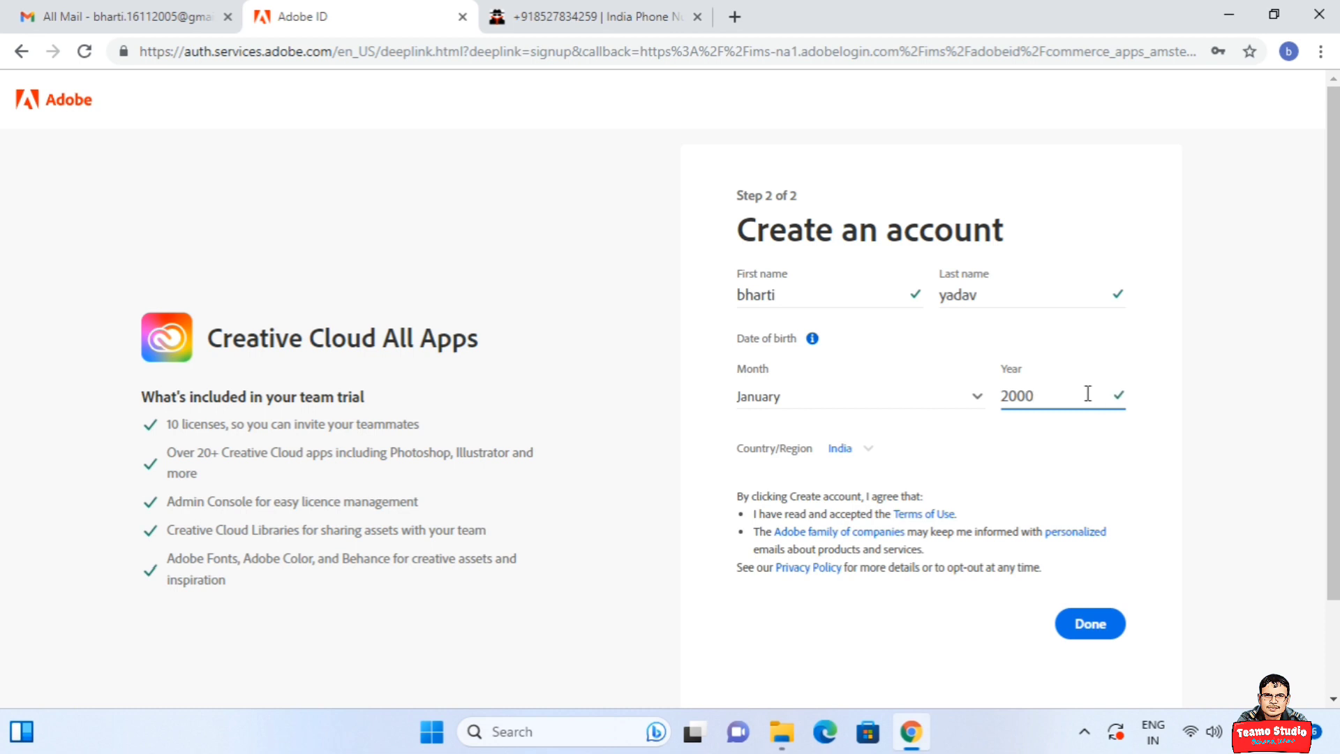
click(1092, 623)
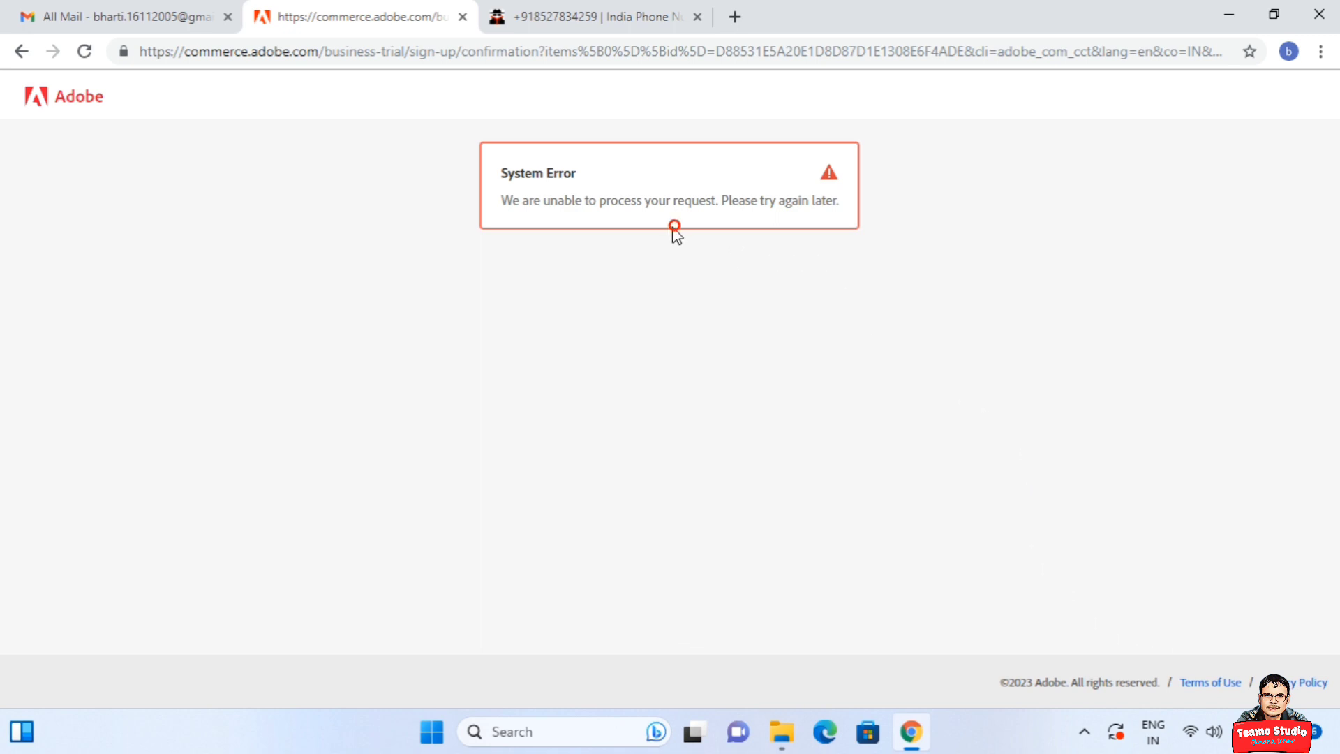
Reload the page after the system error and re-enter the company name.
right_click(794, 273)
click(890, 336)
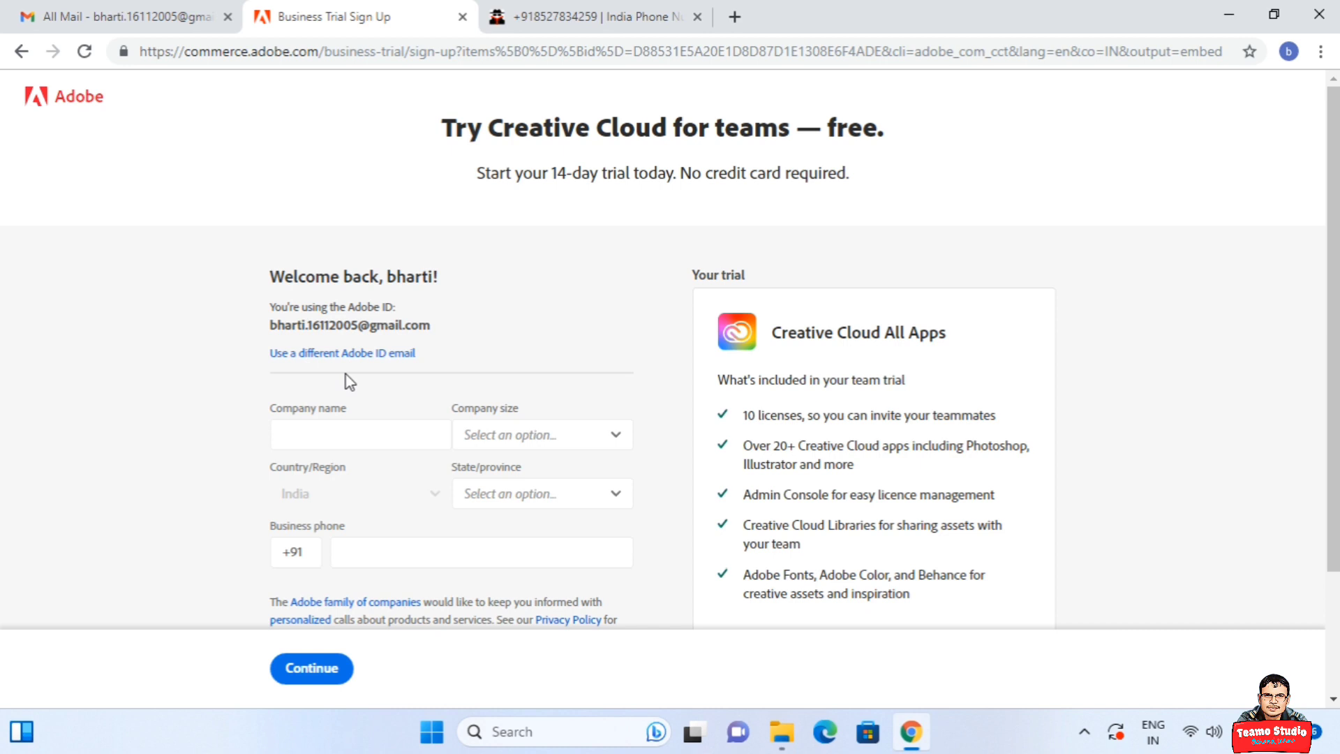
click(362, 442)
click(364, 485)
Pick company size 1-9 and state Madhya Pradesh, enter the business phone number, and submit.
click(568, 437)
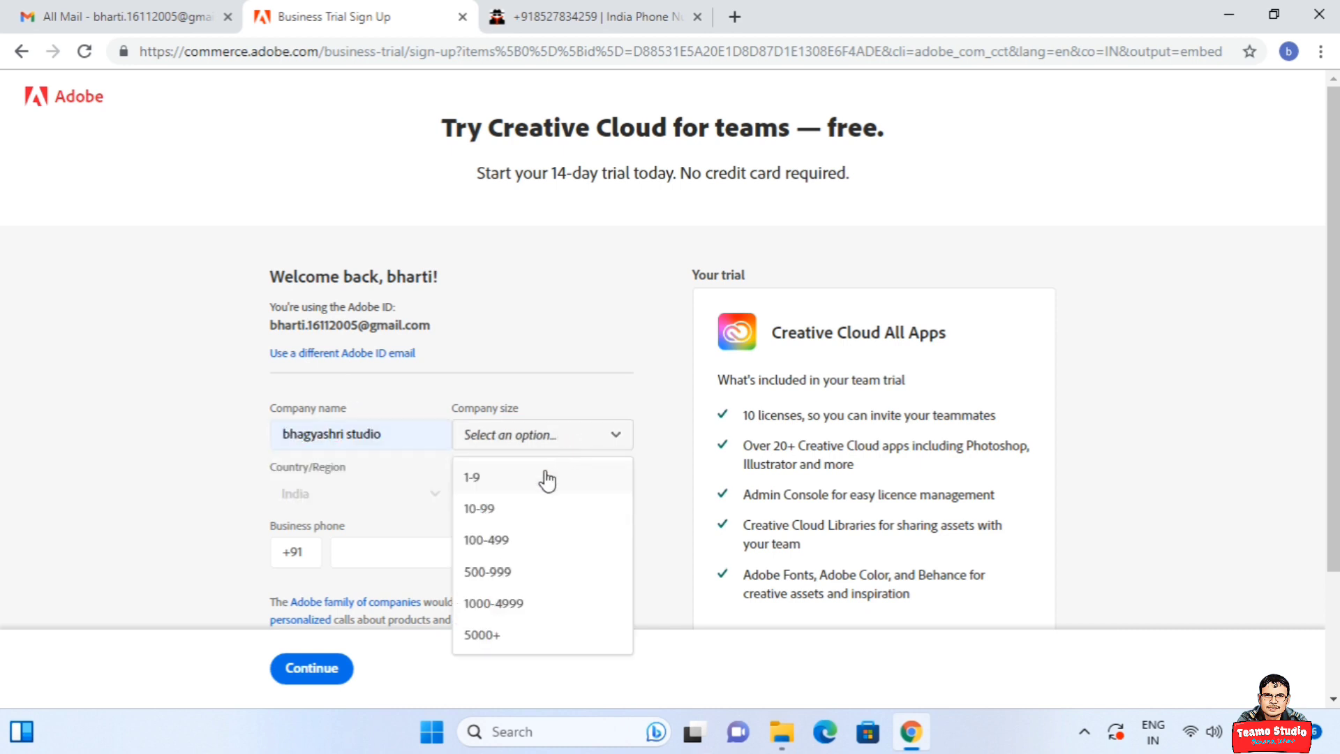
click(547, 480)
click(550, 493)
scroll(559, 551, down, 5)
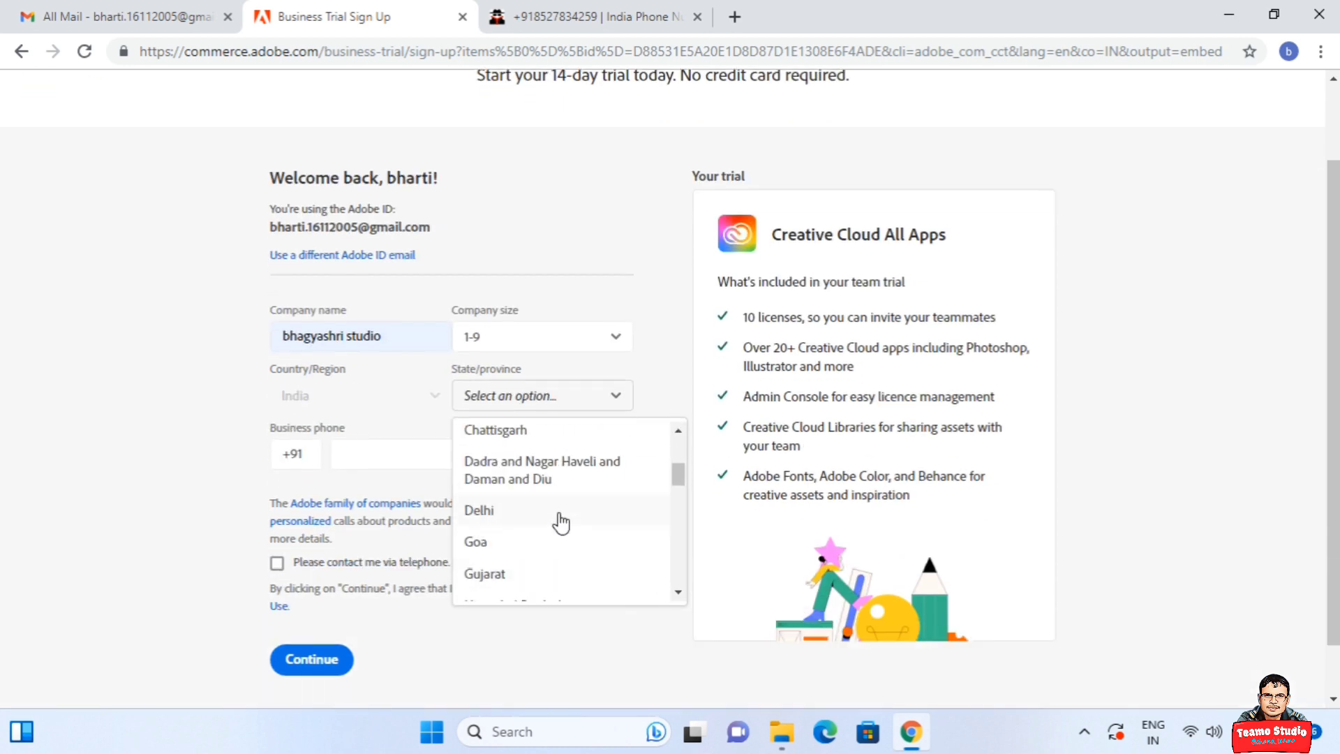
scroll(569, 497, down, 2)
scroll(572, 488, down, 1)
scroll(572, 494, down, 2)
scroll(572, 494, down, 2)
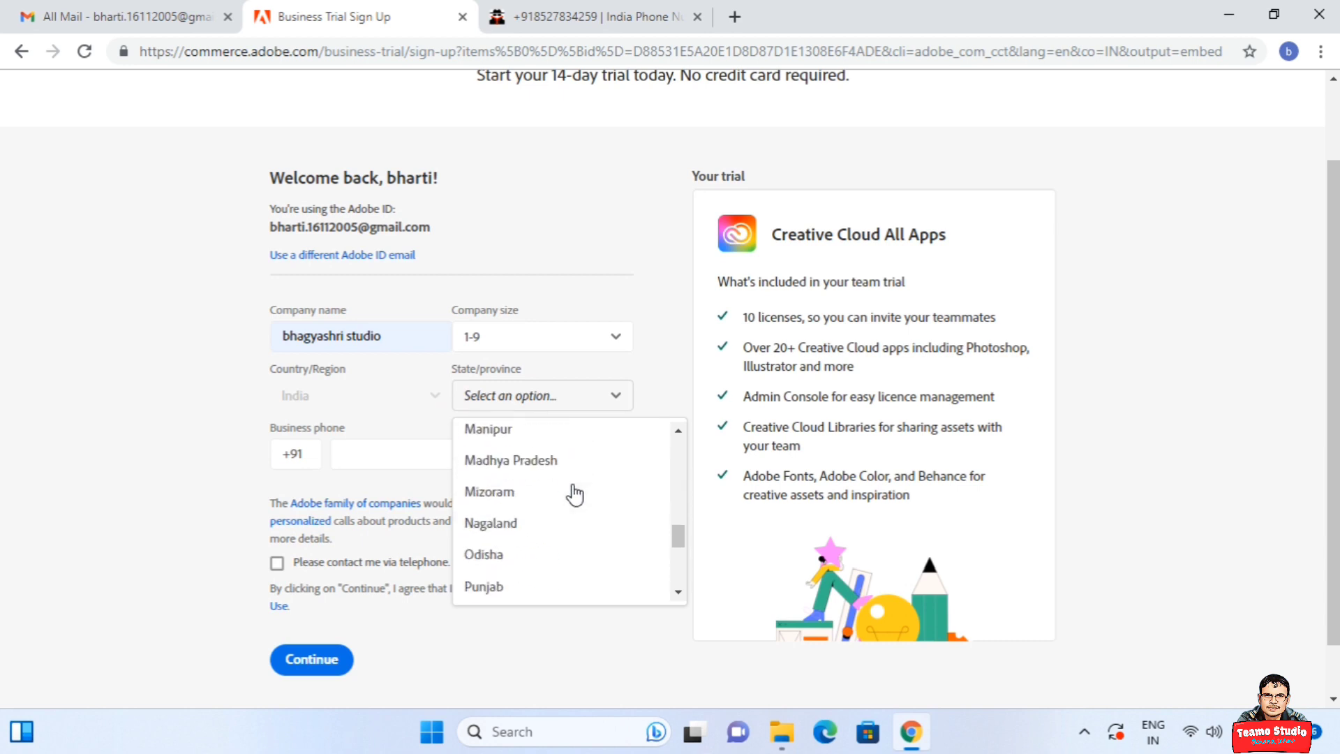
click(558, 460)
click(463, 457)
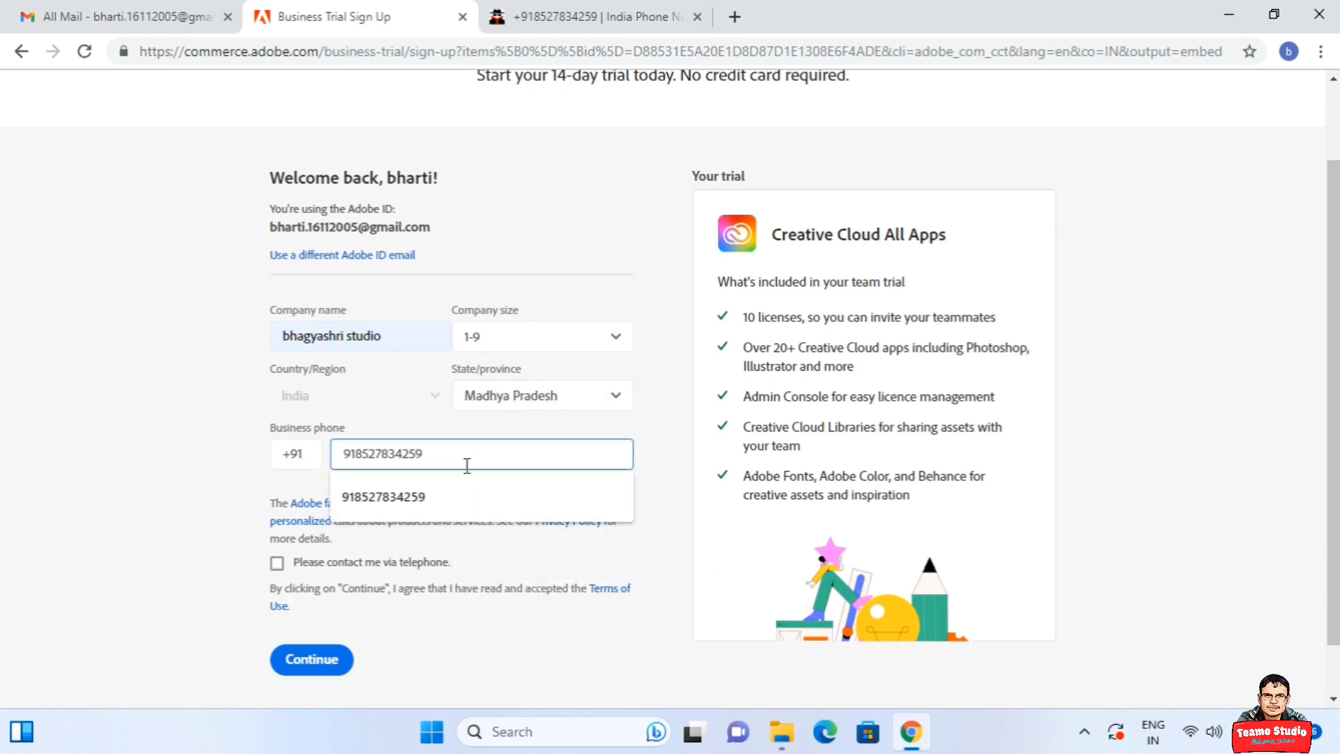
key(Return)
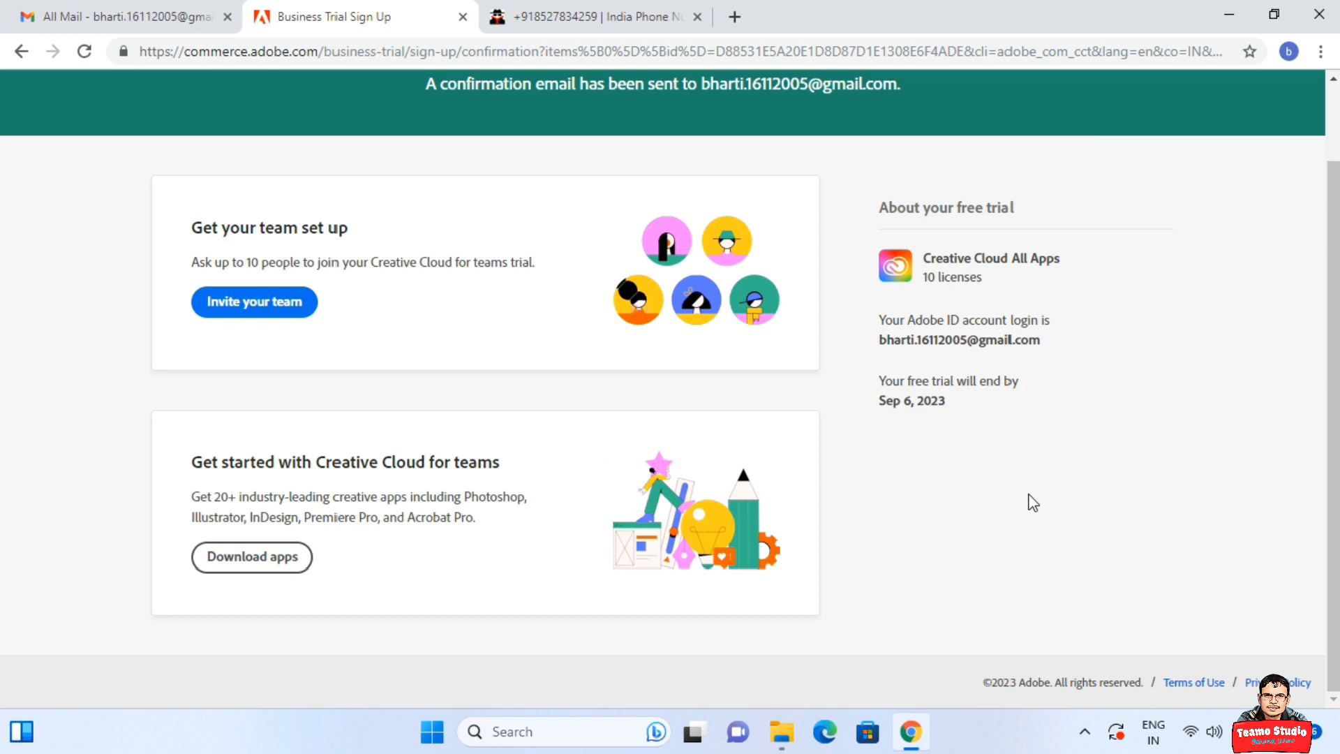
Open the Welcome to Adobe email in Gmail, follow its verification link, and close the phone lookup tab.
click(126, 16)
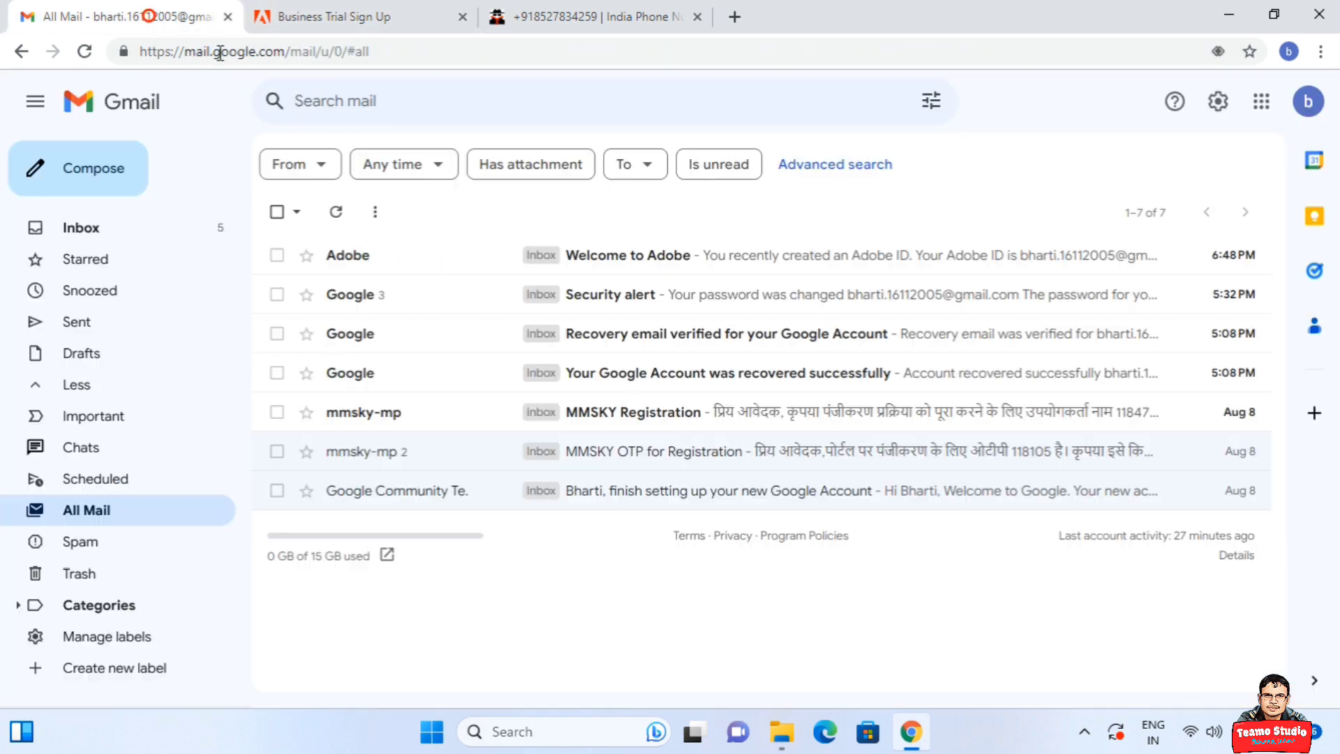
click(678, 256)
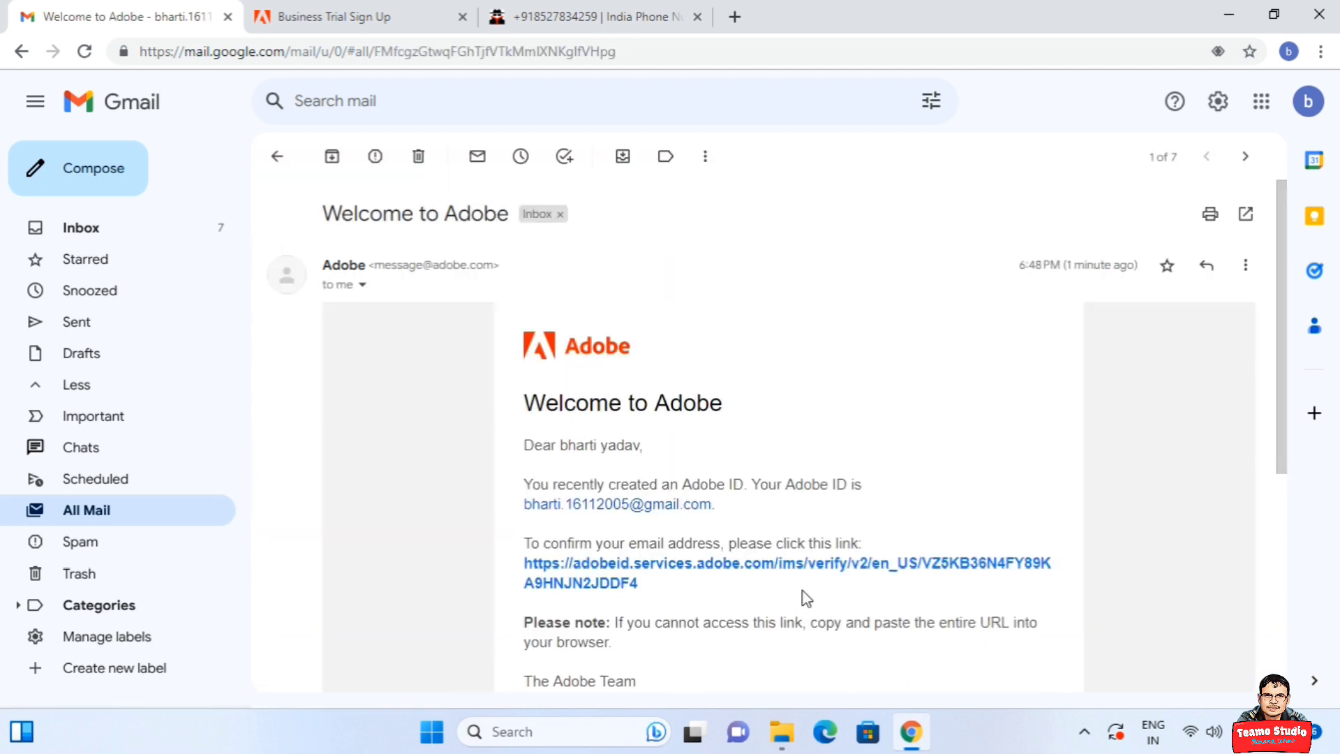
scroll(801, 590, down, 2)
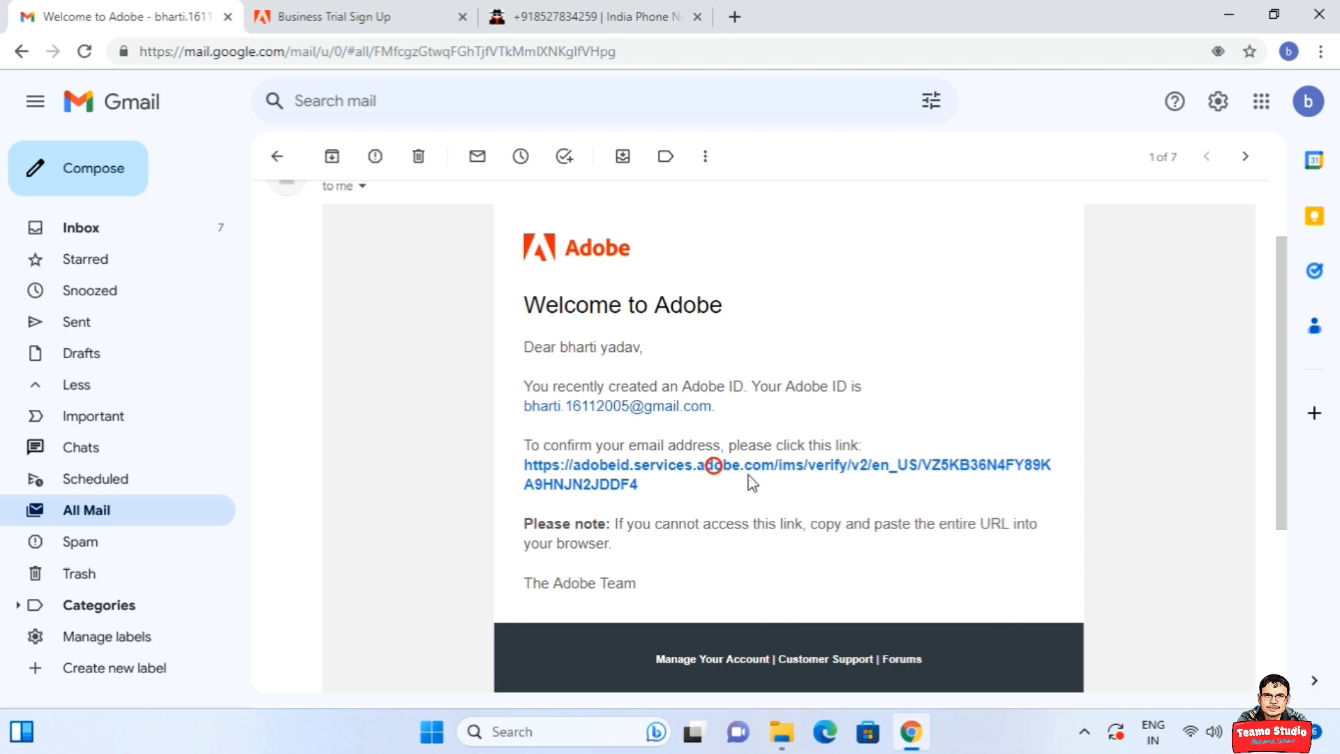
click(715, 476)
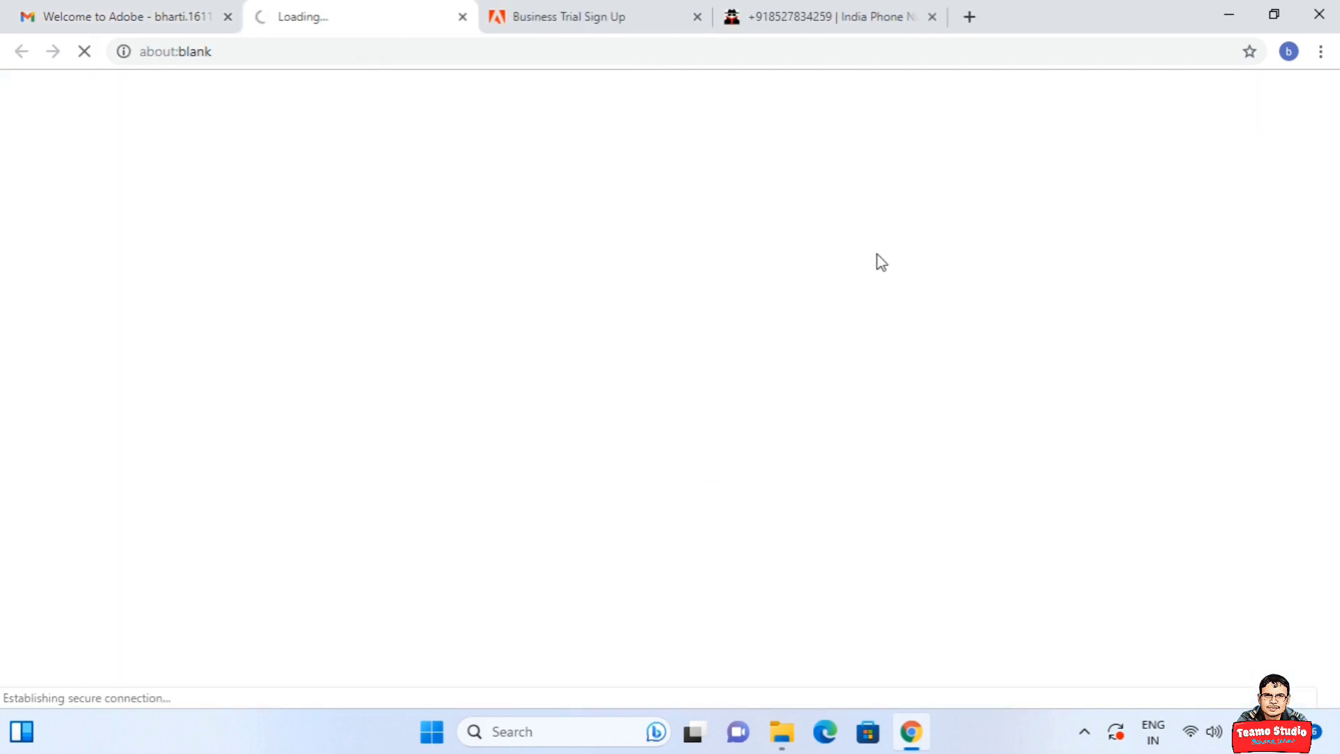
click(931, 17)
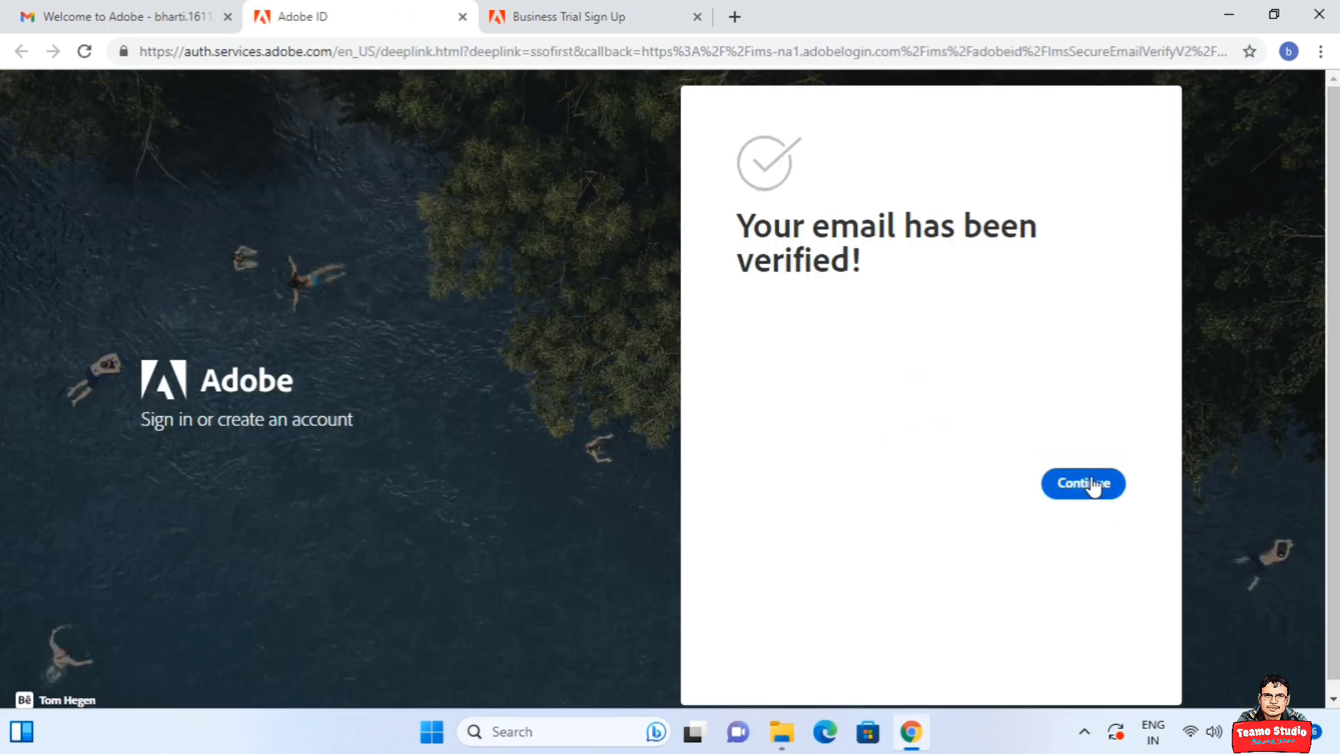
Continue to adobe.com, dismiss the location notice, and open the Adobe apps menu.
click(1093, 486)
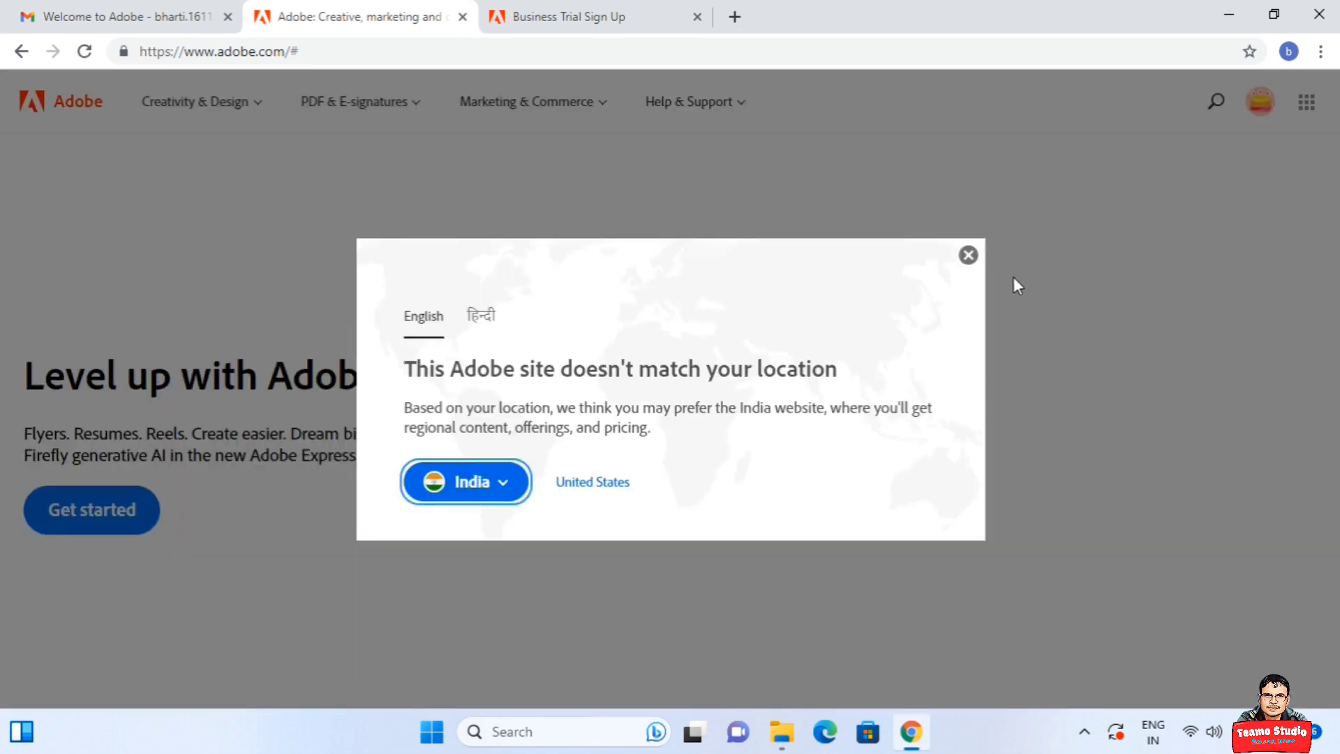
click(968, 255)
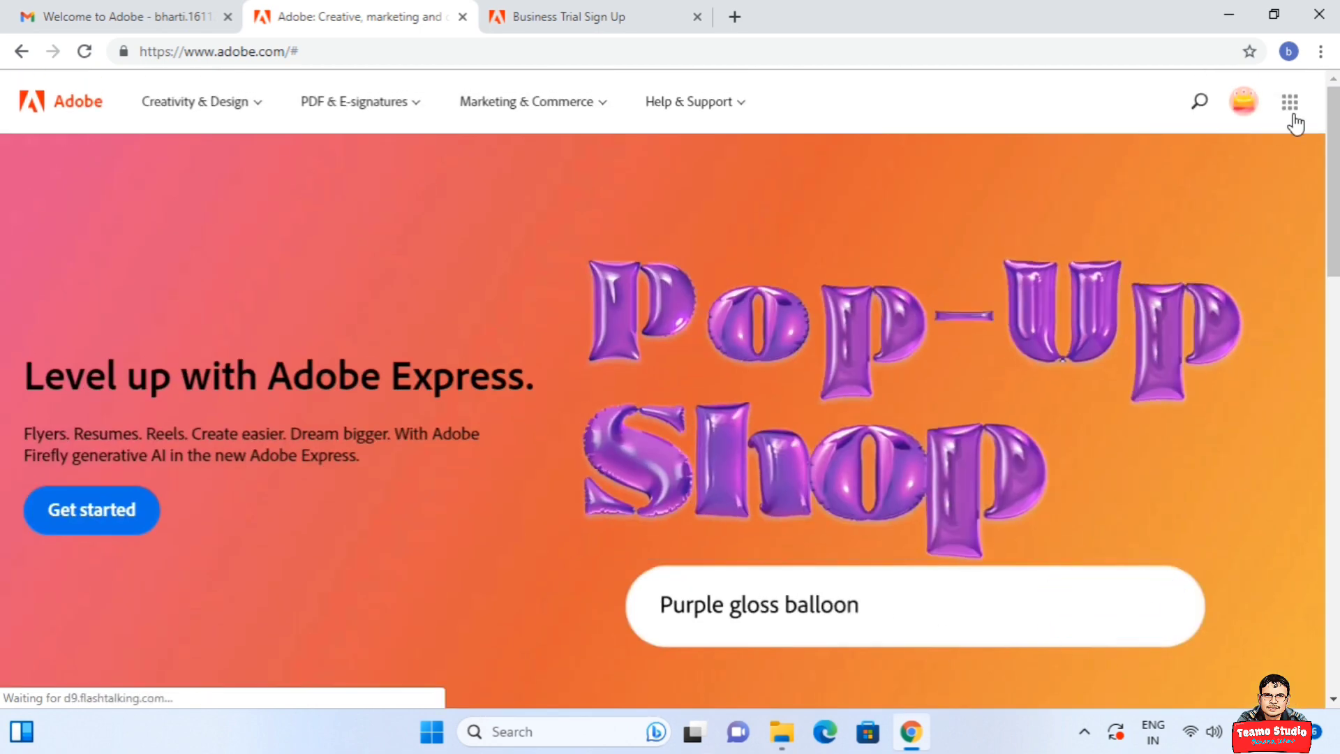
click(1290, 108)
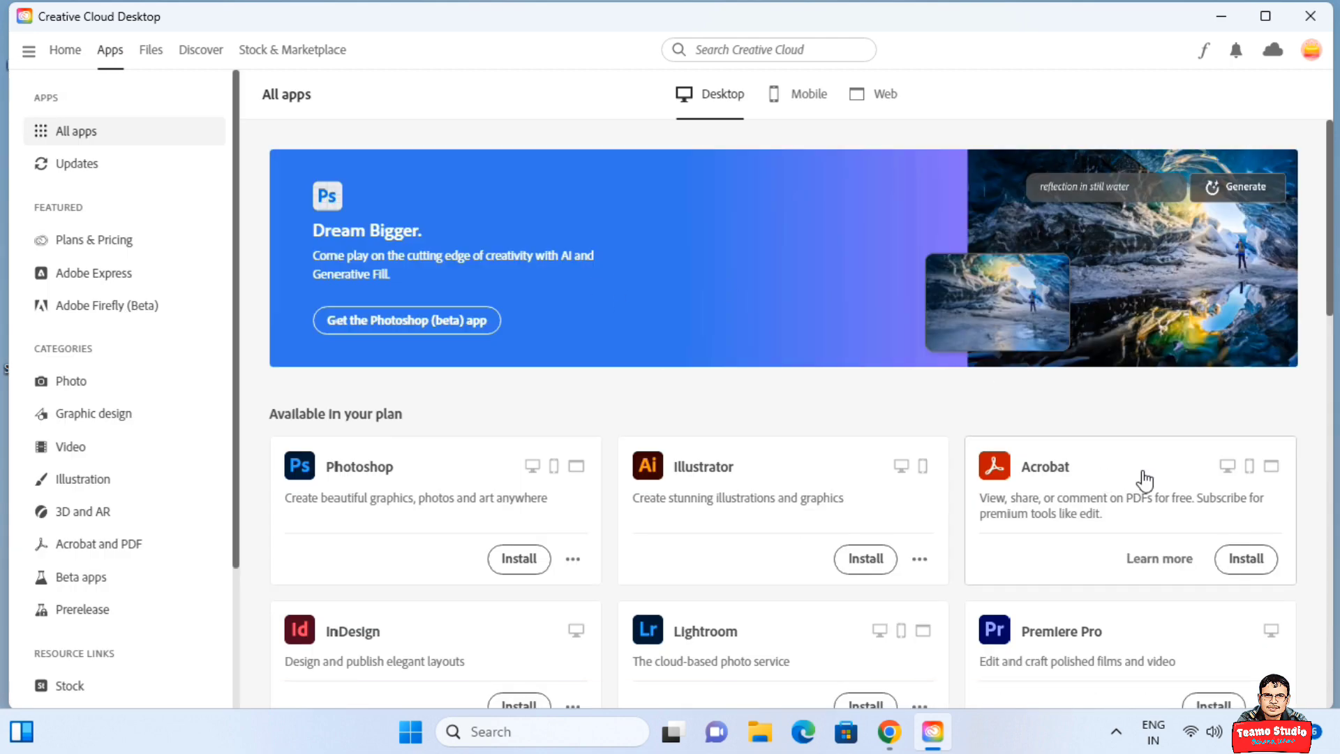
Install Photoshop (Beta) from the Beta apps section of Creative Cloud Desktop.
scroll(1144, 480, down, 2)
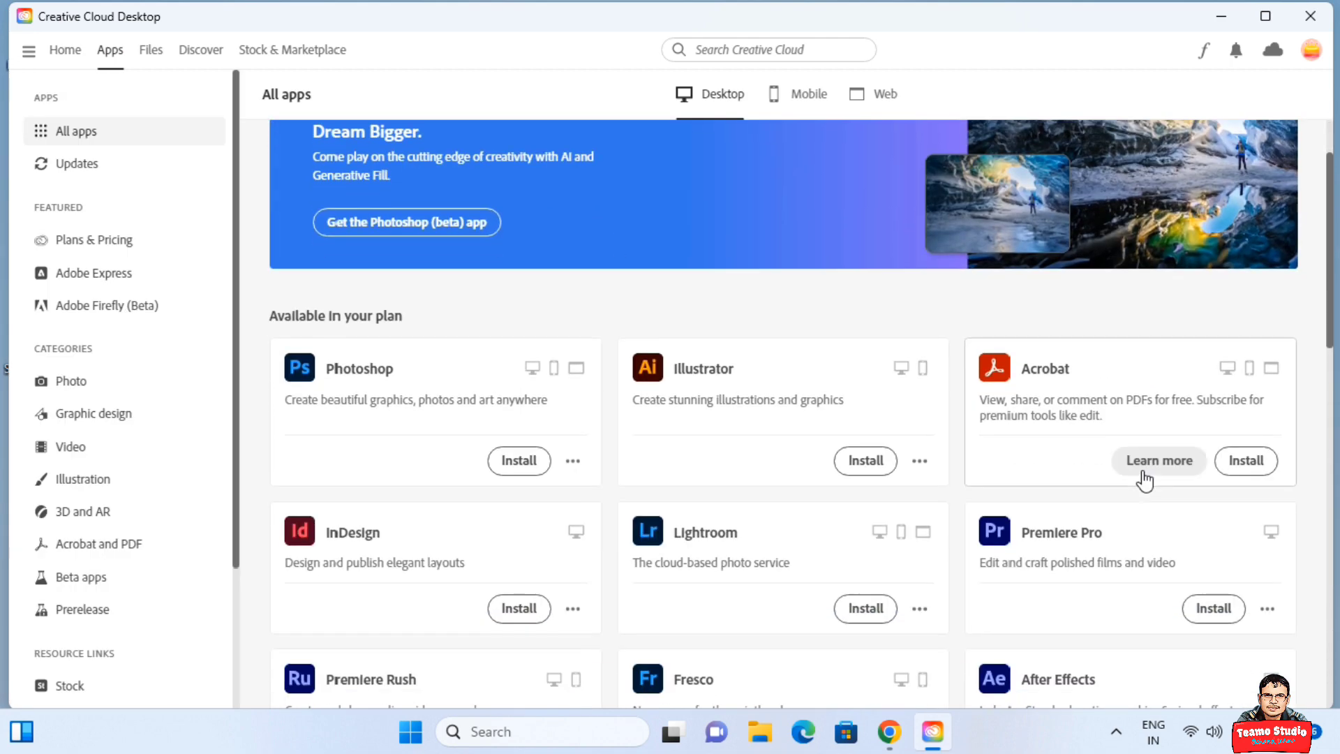
scroll(1144, 480, down, 2)
scroll(1144, 480, down, 3)
scroll(1144, 480, down, 3)
scroll(1144, 480, down, 2)
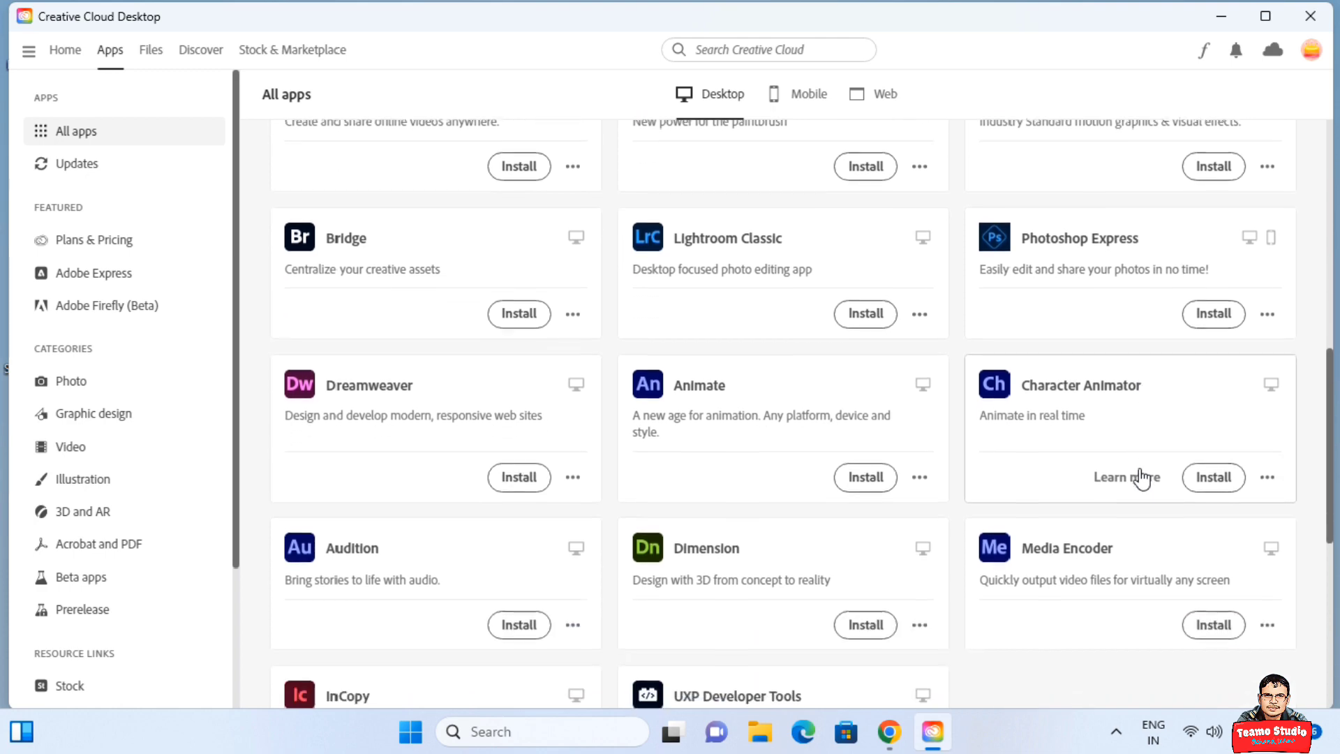
scroll(1144, 480, down, 4)
scroll(1142, 476, down, 2)
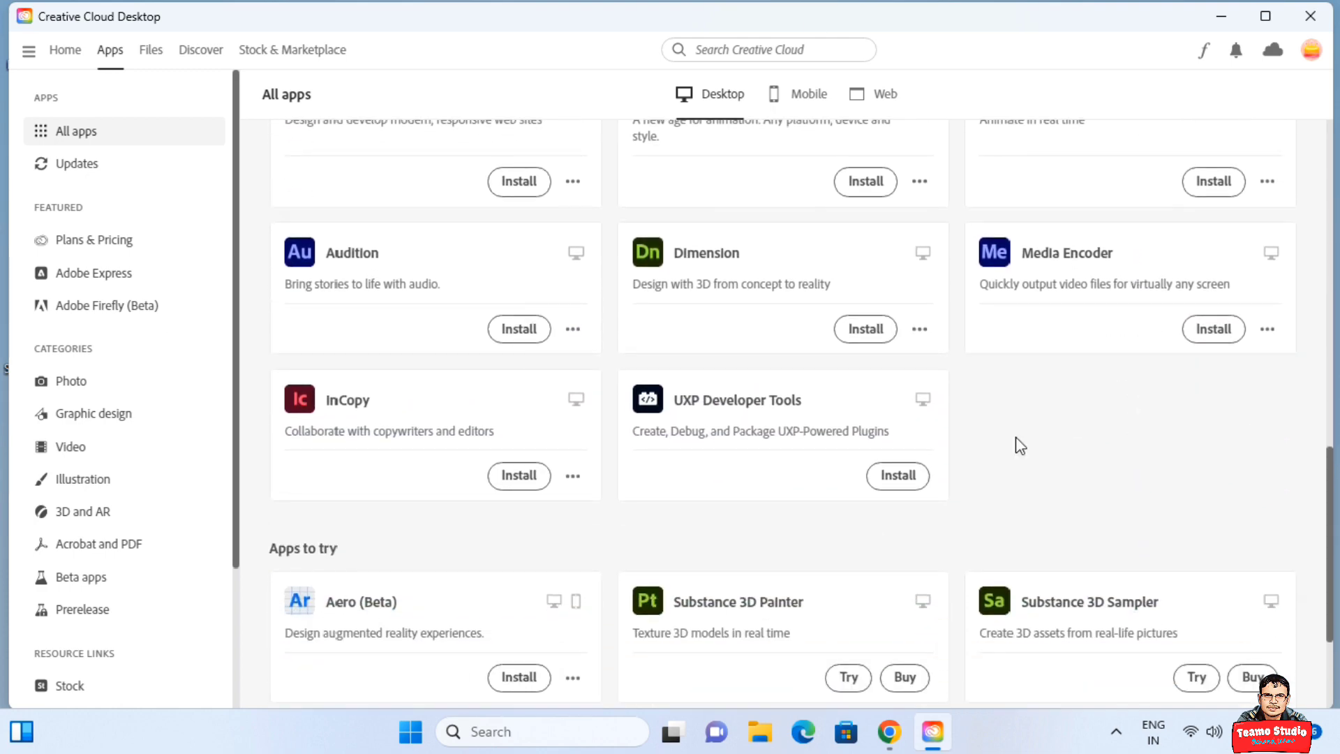
scroll(1002, 479, down, 3)
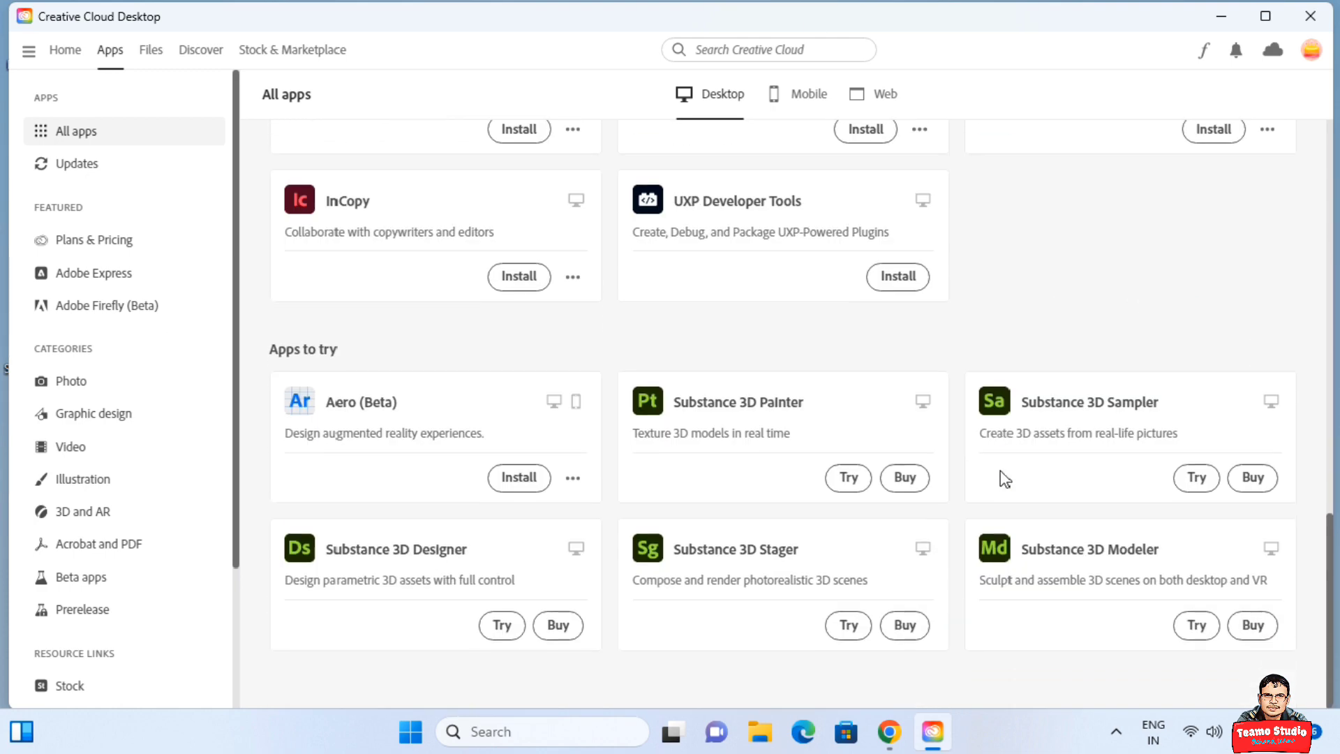
click(82, 578)
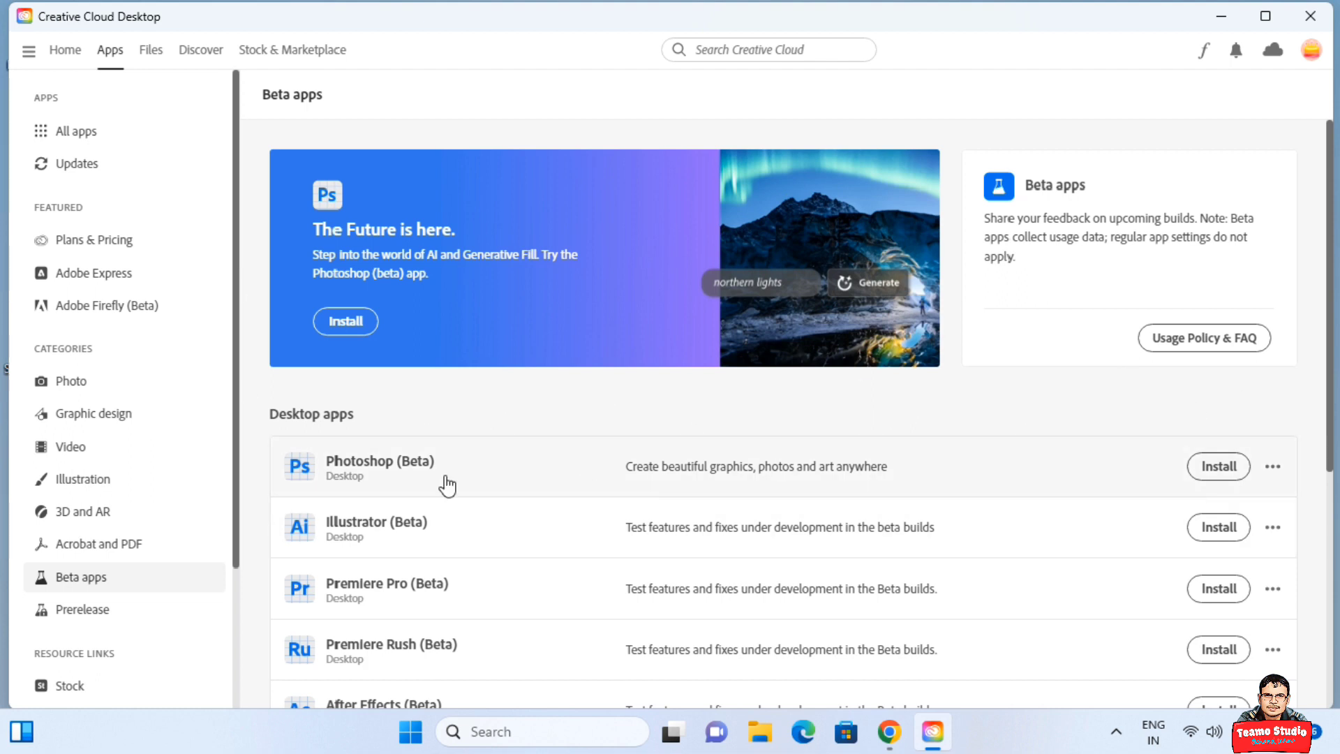
click(1220, 474)
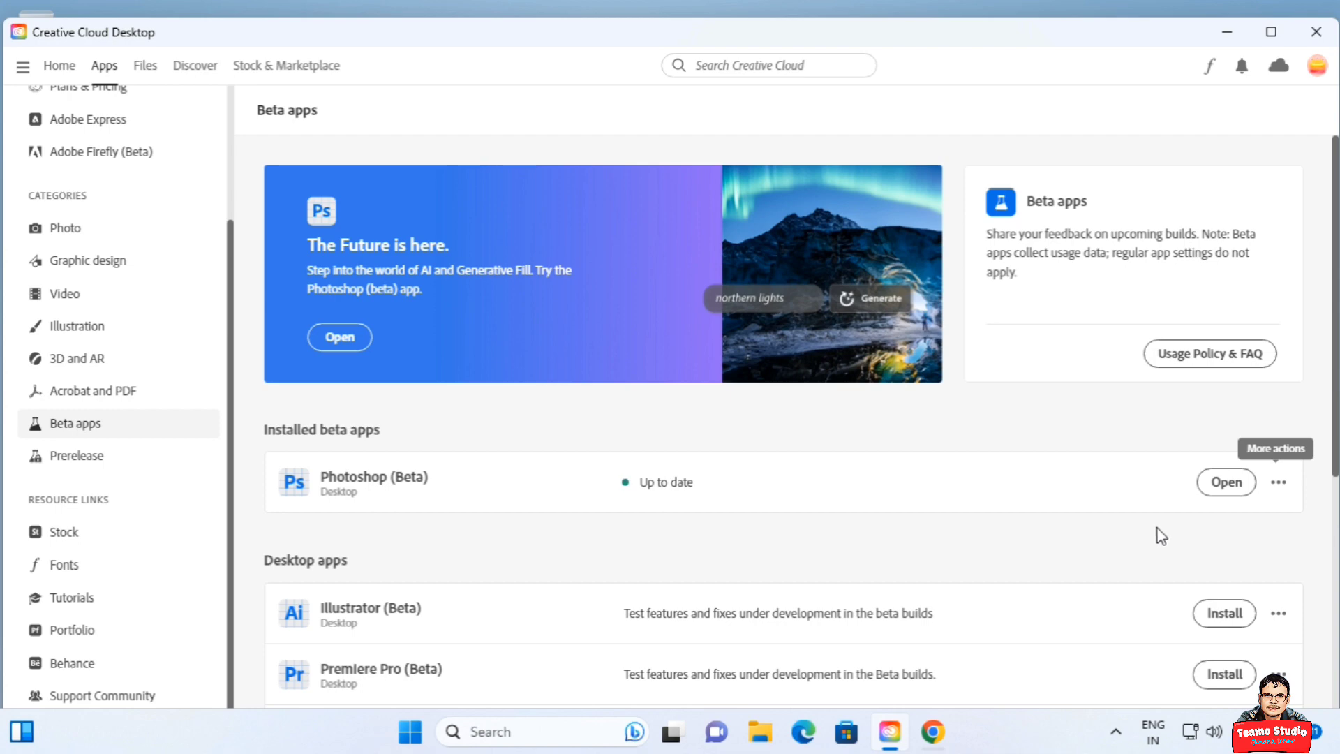
scroll(1151, 530, down, 4)
scroll(1152, 531, up, 4)
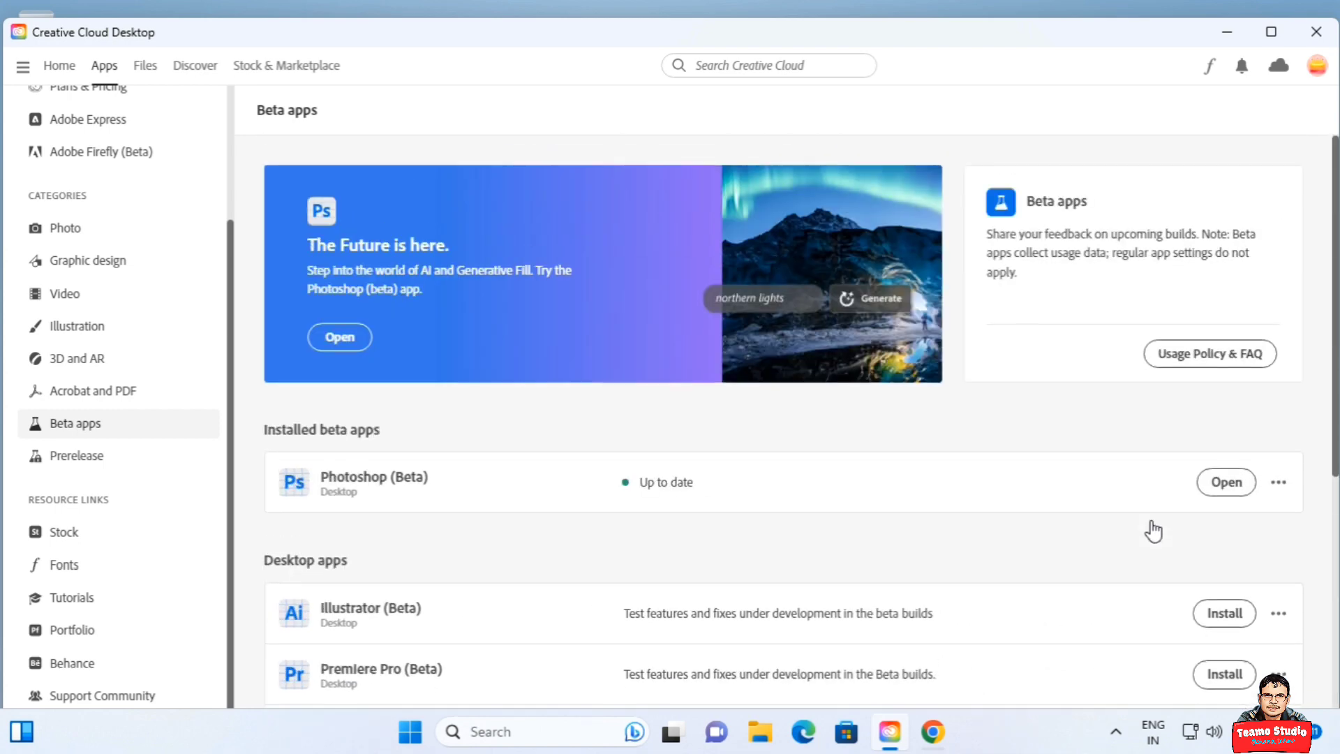
click(409, 733)
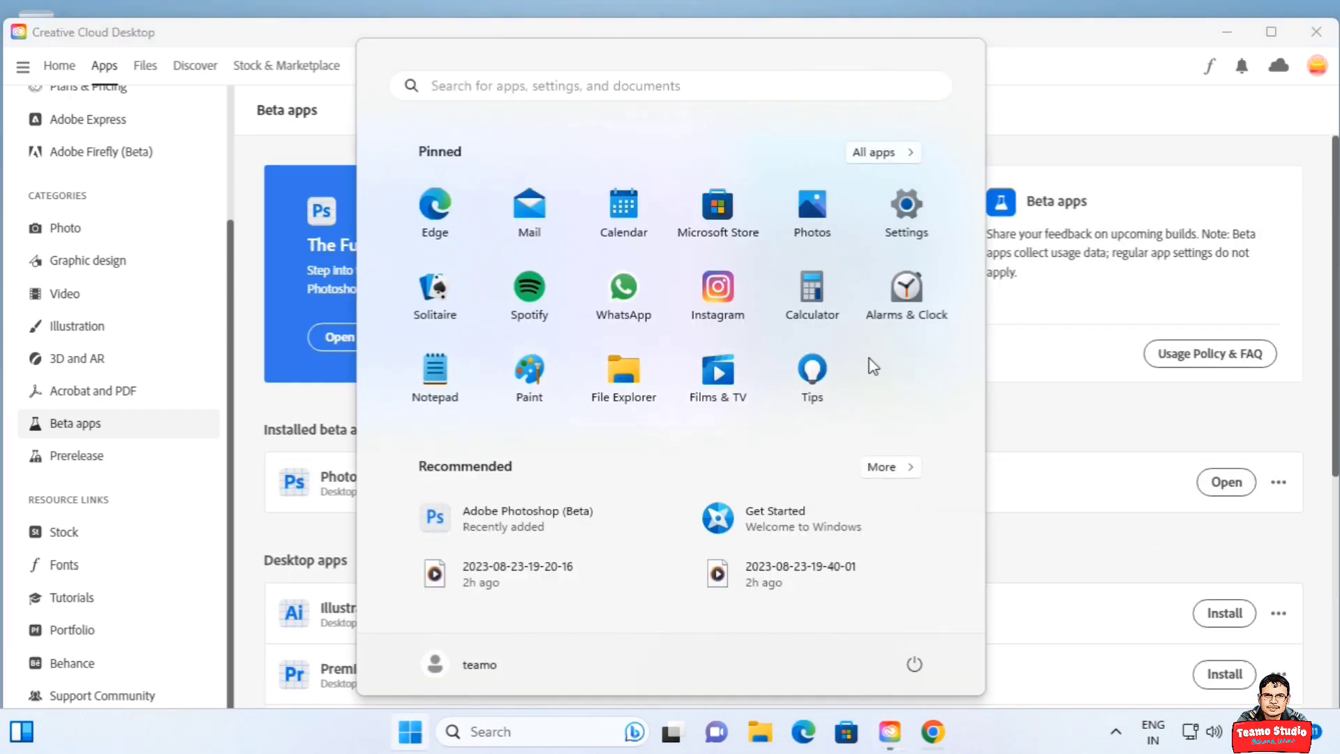
Launch Adobe Photoshop (Beta) from the Start menu's All apps list and minimize Creative Cloud.
click(896, 152)
right_click(584, 311)
key(Escape)
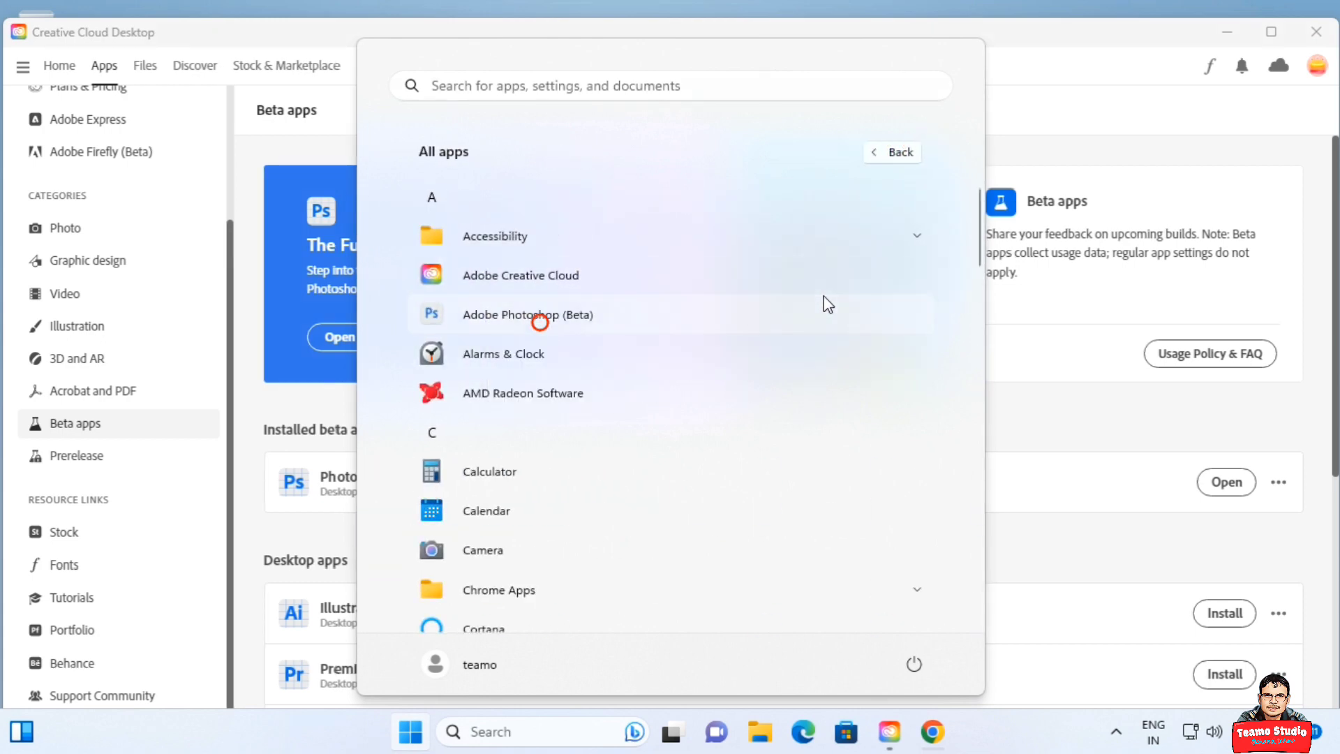
click(644, 321)
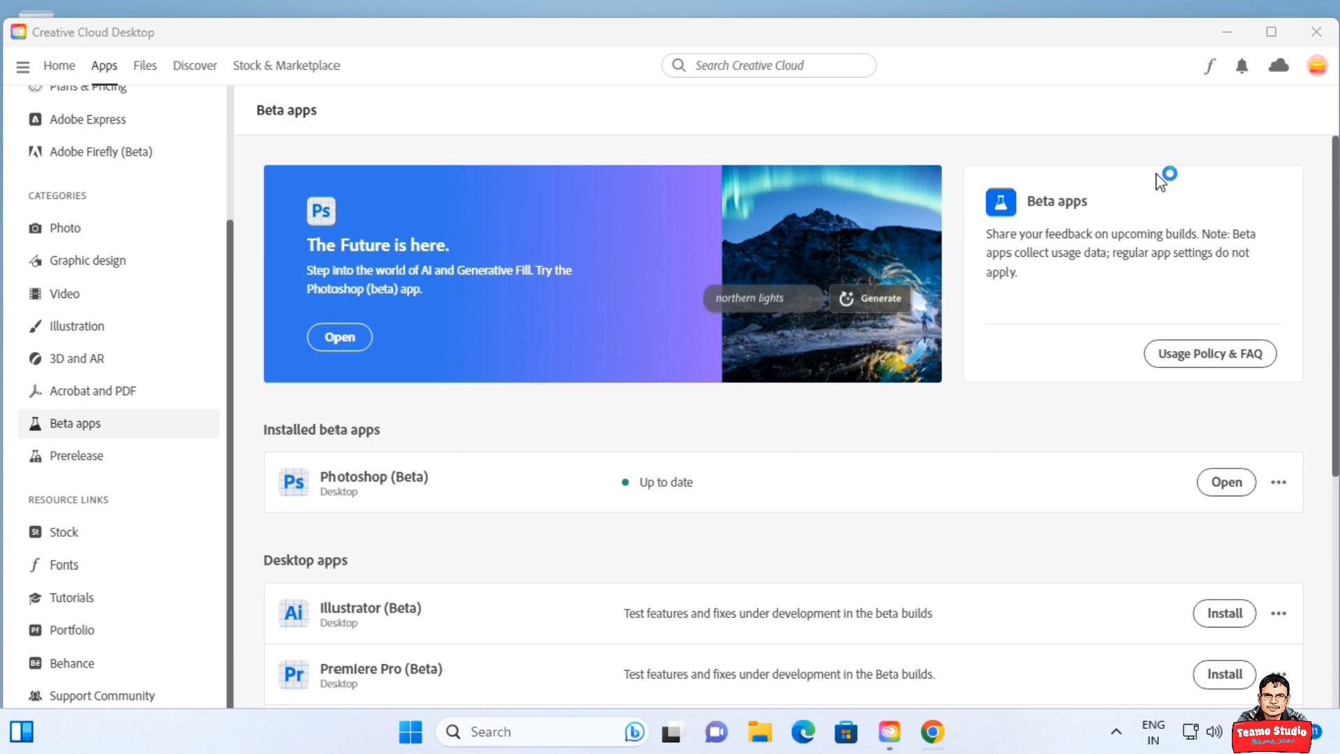
click(1227, 32)
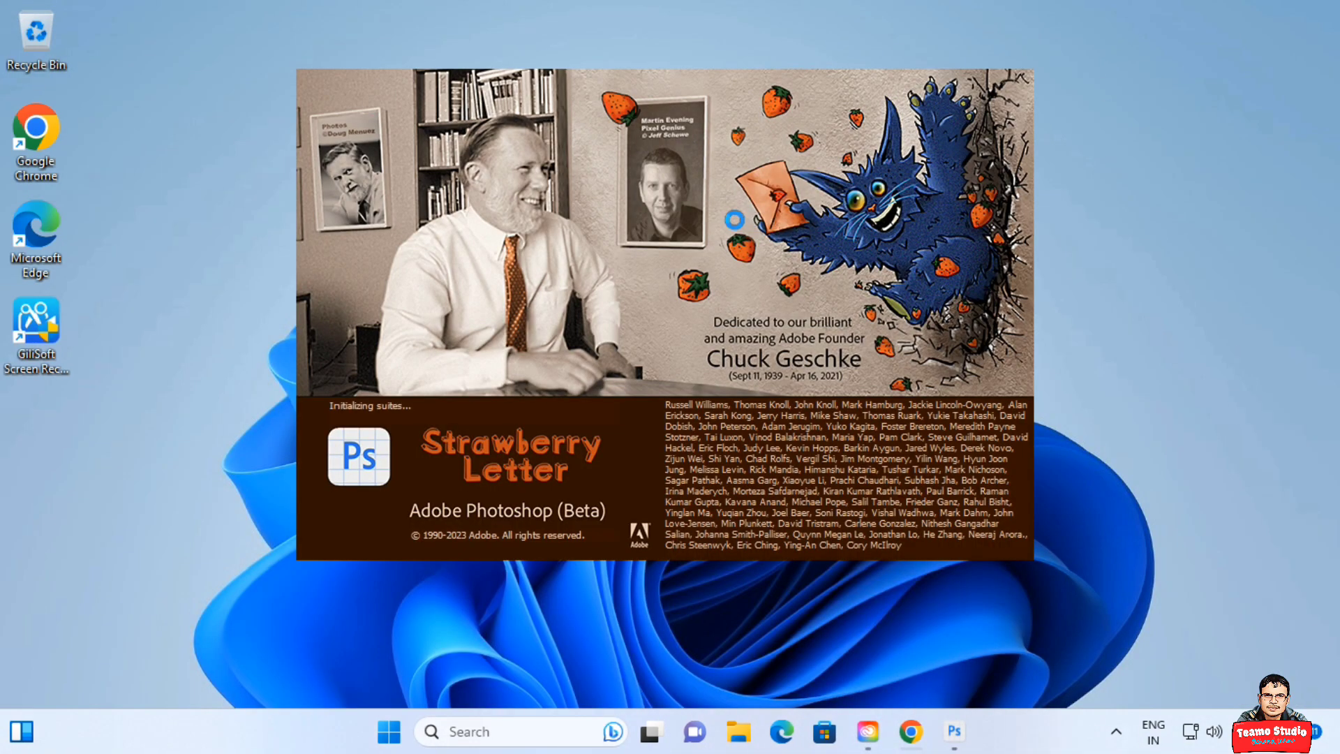